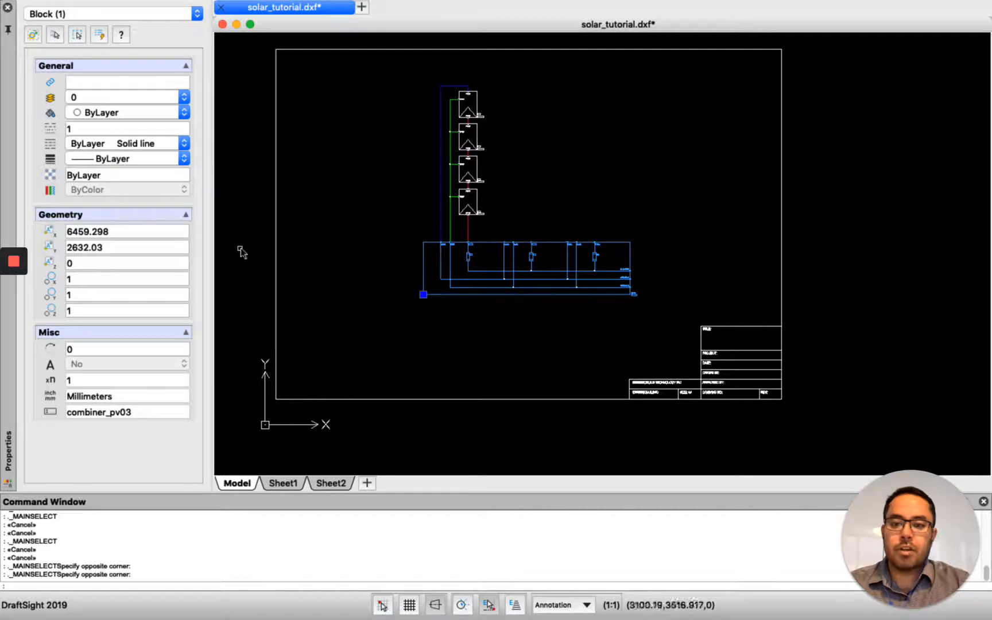
# - Set the combiner_pv03 block's insertion position to X 6500 and Y 2500, and clear the selection
pyautogui.click(138, 232)
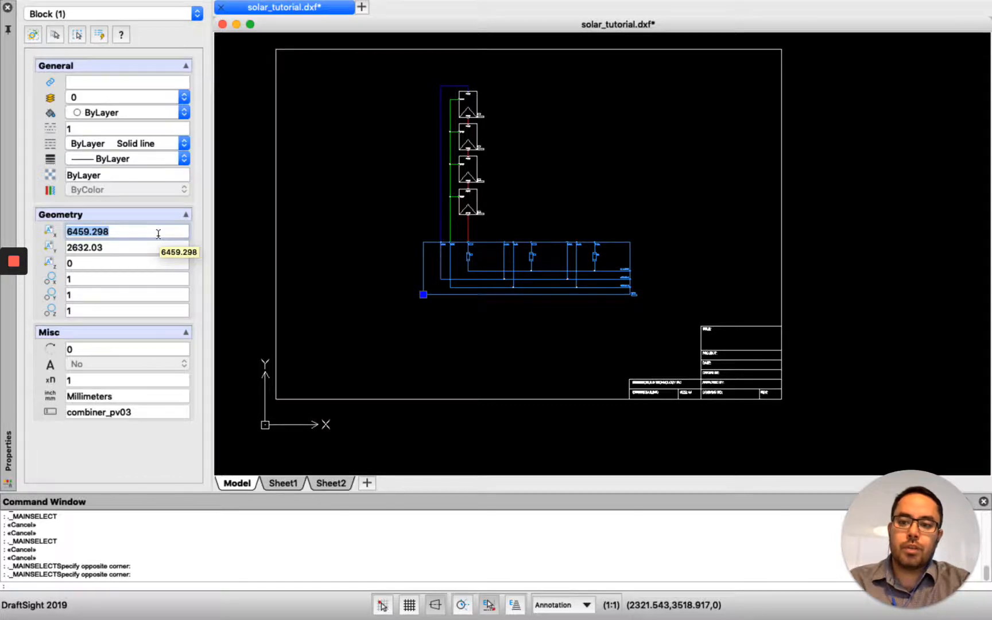
pyautogui.write('6500')
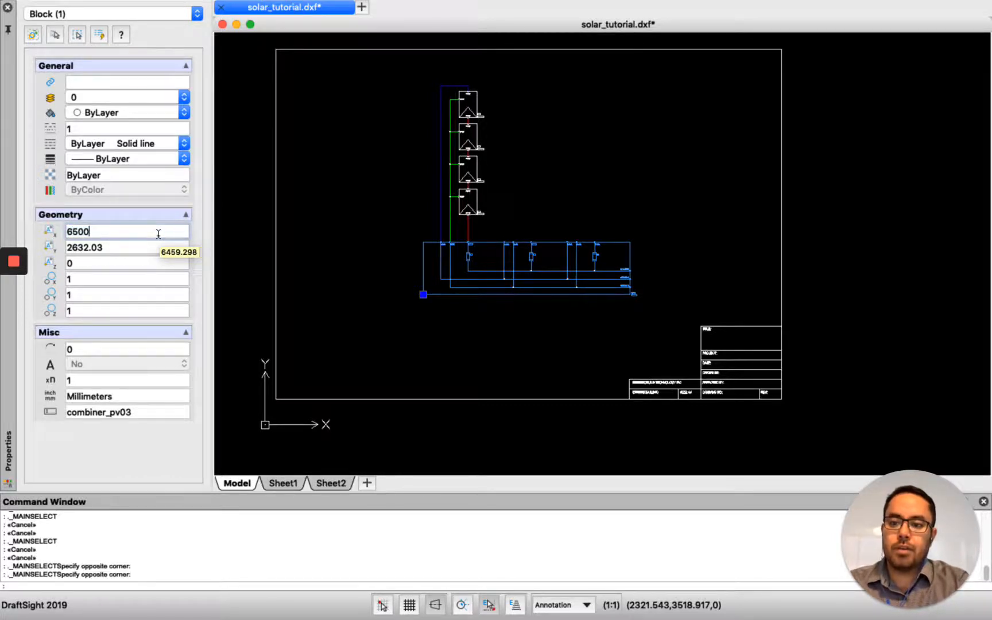
pyautogui.press('Return')
pyautogui.press('super+a')
pyautogui.write('25')
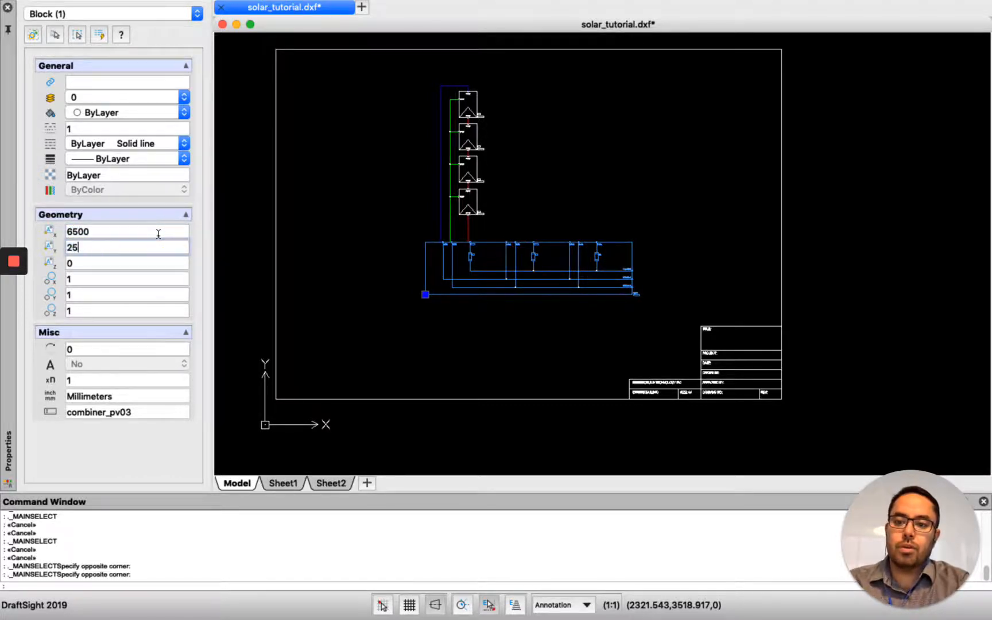
pyautogui.press('Return')
pyautogui.press('Escape')
pyautogui.press('Escape')
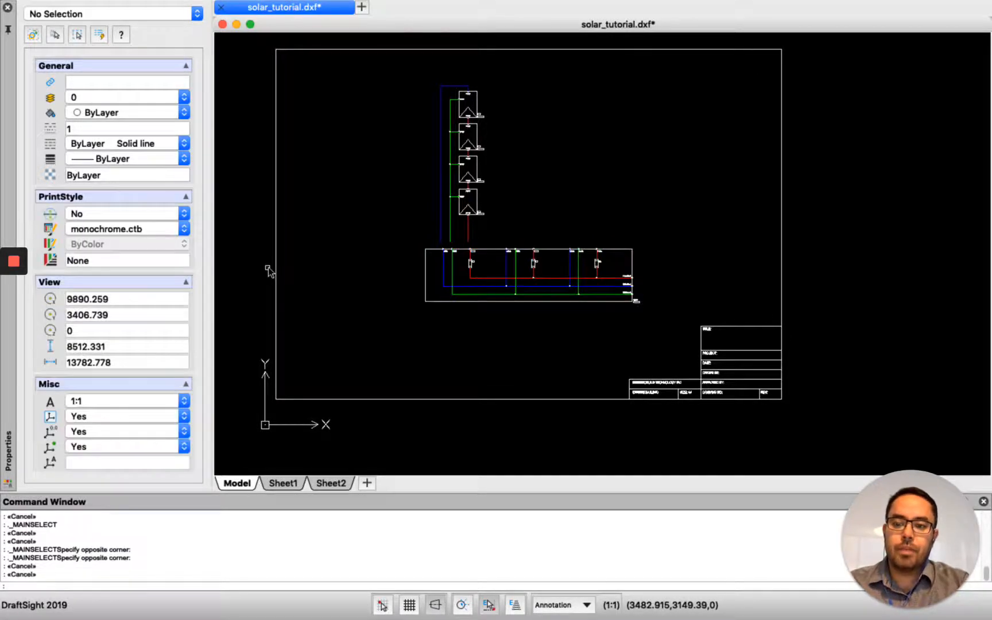
# - Check the combiner block's X coordinate, then switch to DynamicBuild and set combiner_pv03's X position to 6500
pyautogui.click(445, 251)
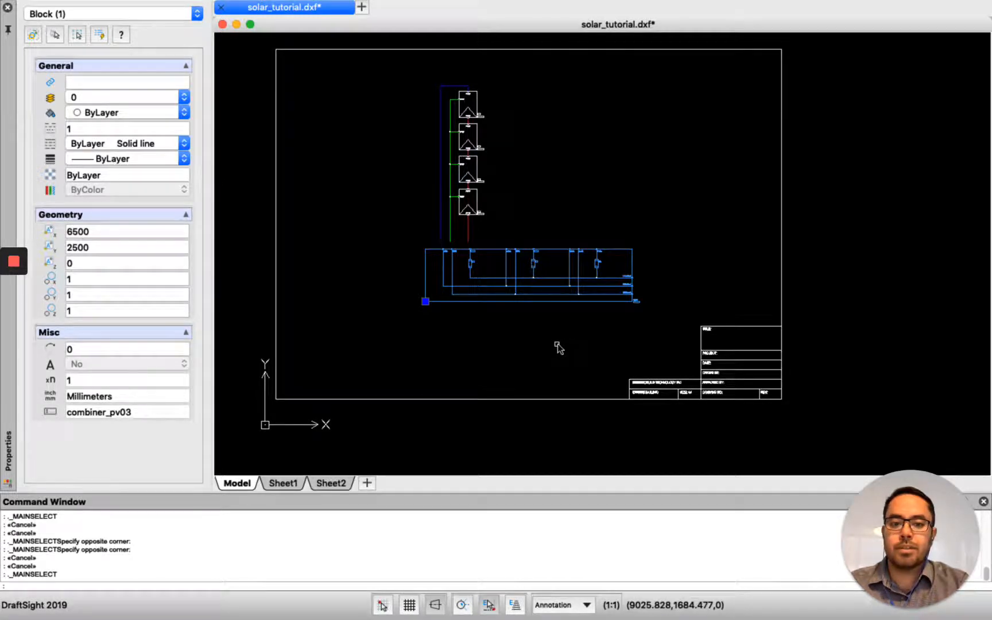
pyautogui.click(71, 230)
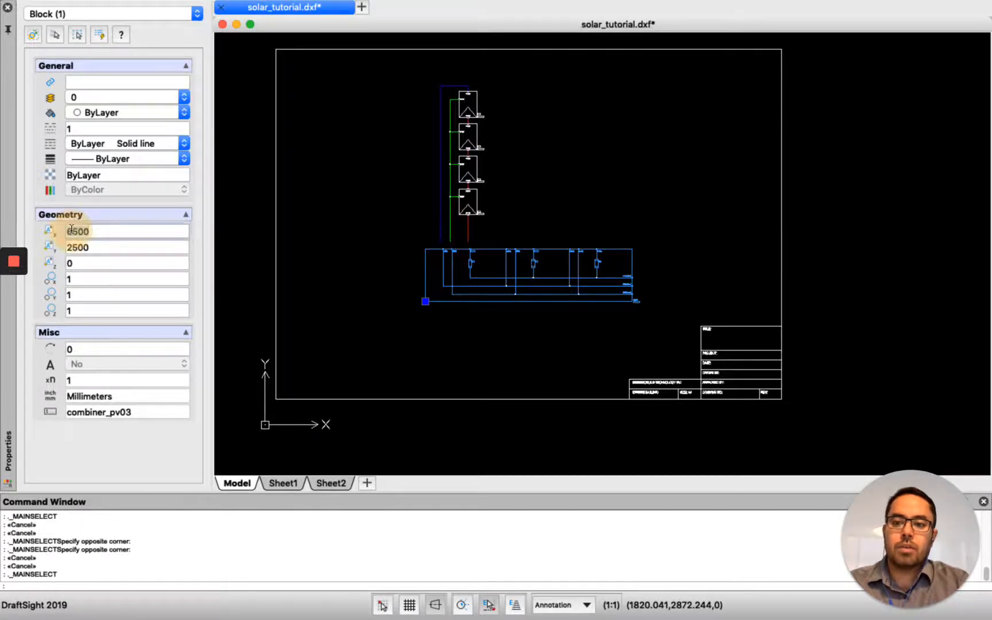
pyautogui.hotkey('ctrl', 'Right')
pyautogui.click(208, 303)
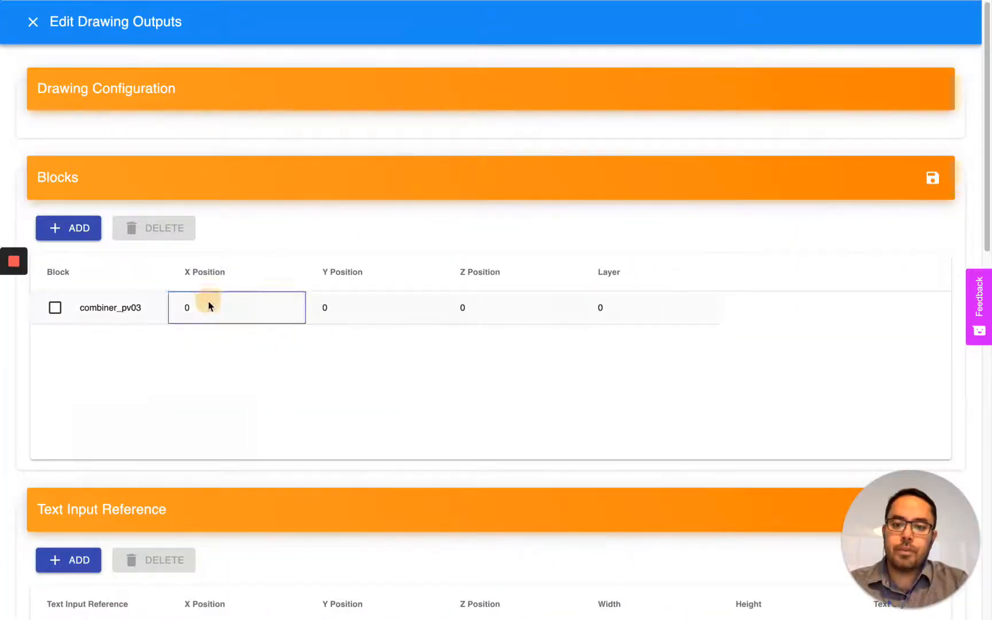
pyautogui.write('6500')
pyautogui.press('Tab')
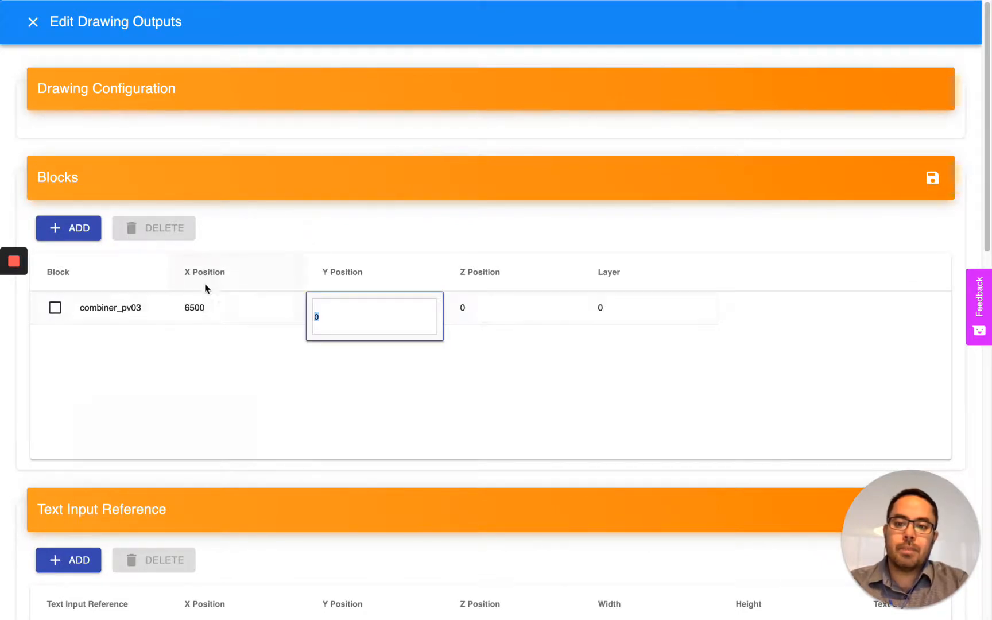
# - Check the block's Y coordinate in DraftSight, set combiner_pv03's Y position to 2500 in DynamicBuild and save the blocks
pyautogui.hotkey('ctrl', 'Left')
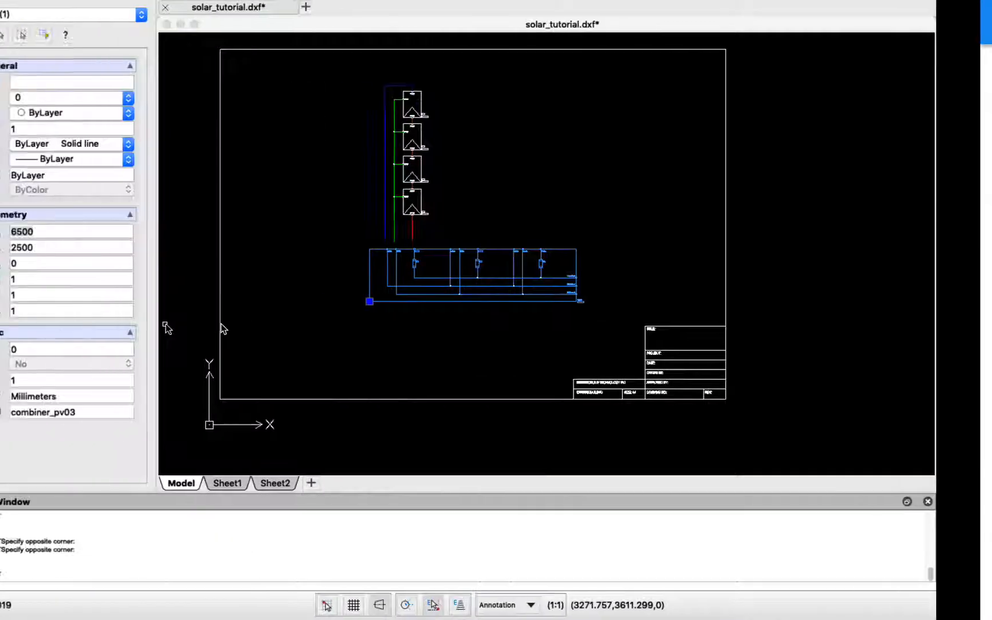
pyautogui.press('Tab')
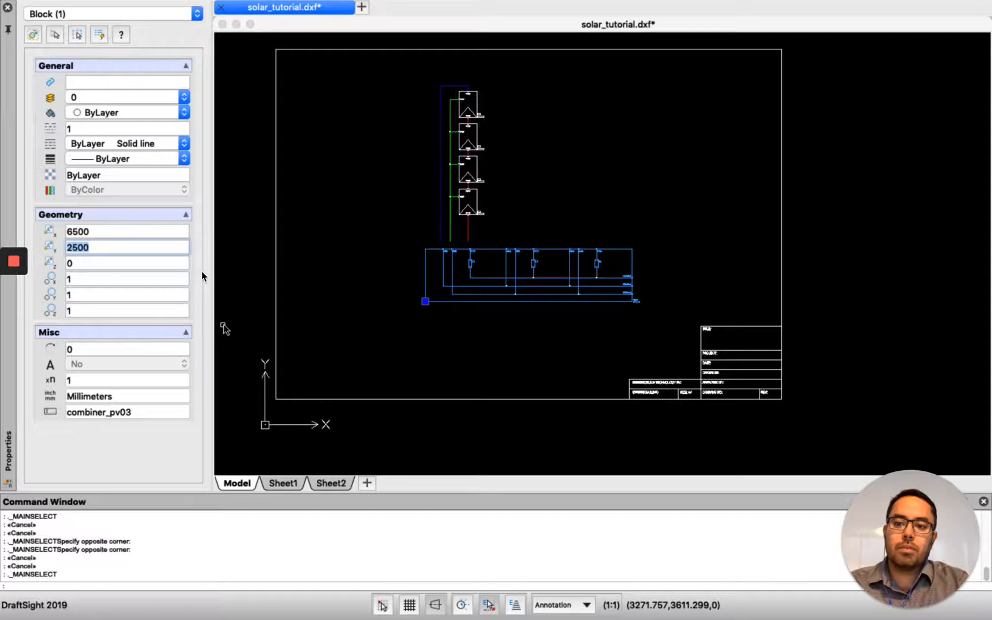
pyautogui.hotkey('ctrl', 'Right')
pyautogui.write('2500')
pyautogui.press('Tab')
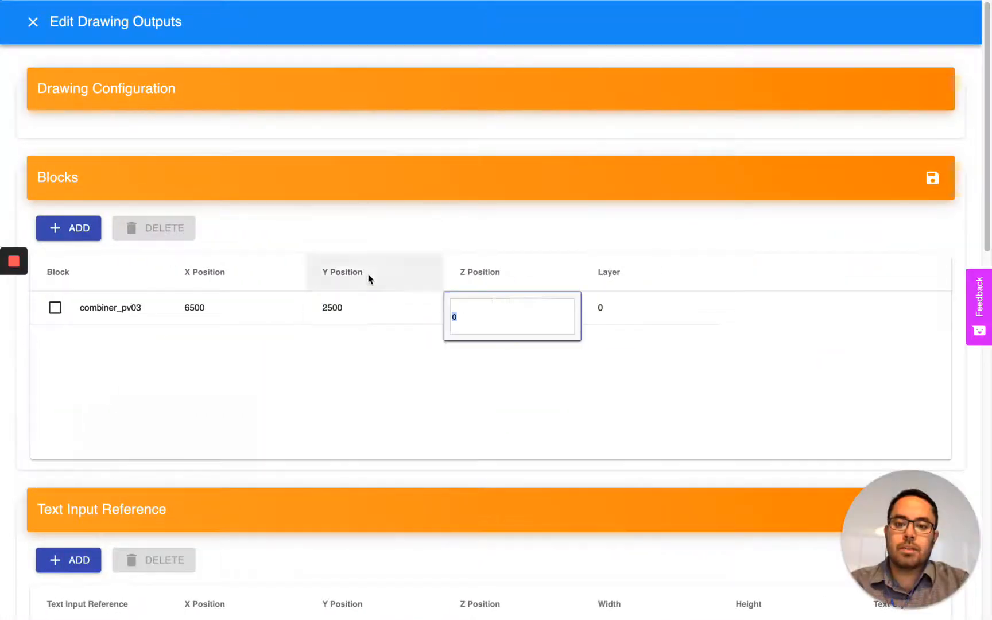
pyautogui.click(931, 179)
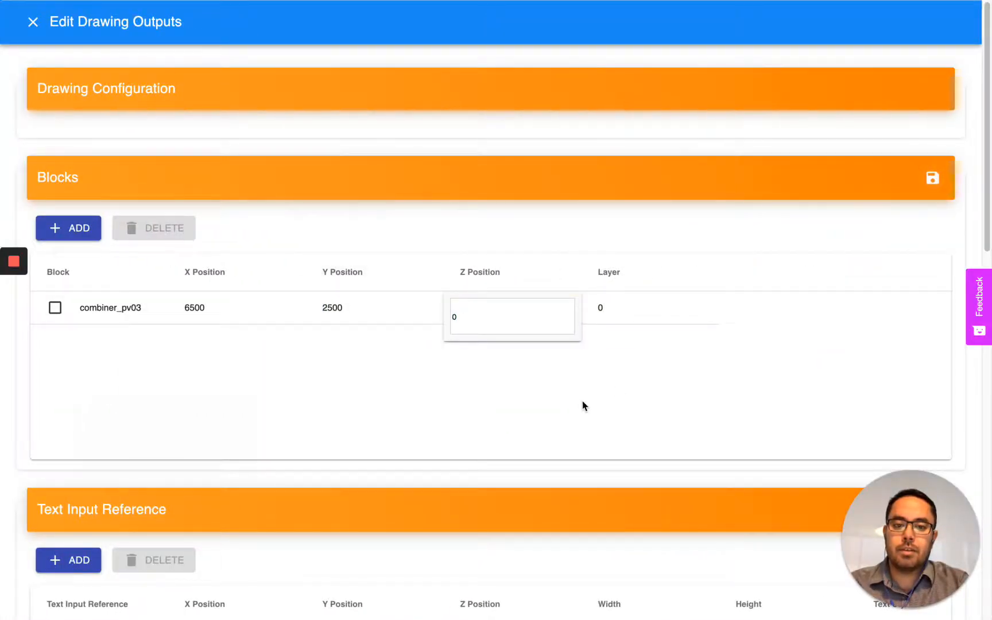
# - Close and reopen the drawing outputs to check the stored combiner_pv03 position
pyautogui.press('Escape')
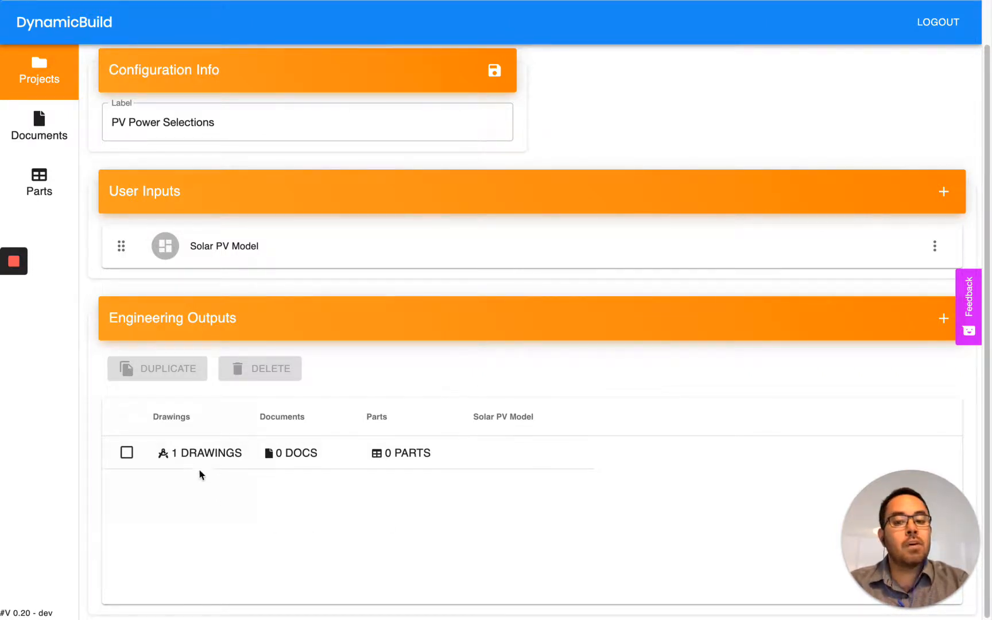
pyautogui.click(189, 454)
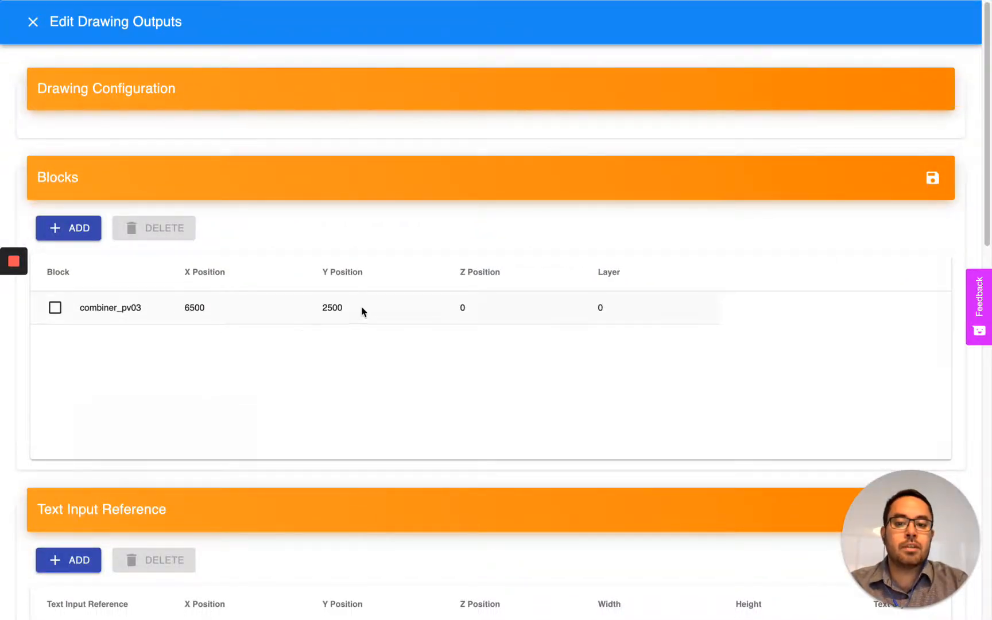
pyautogui.click(36, 28)
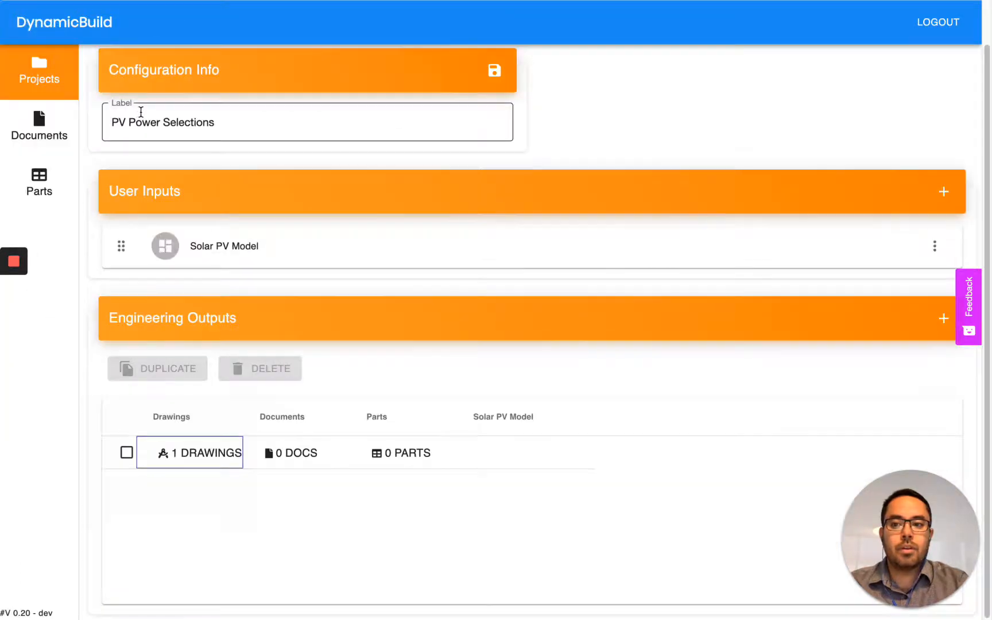
# - Download the CAD file of the Solar PV Combiner Tutorial project and open the resulting DXF in DraftSight
pyautogui.click(60, 87)
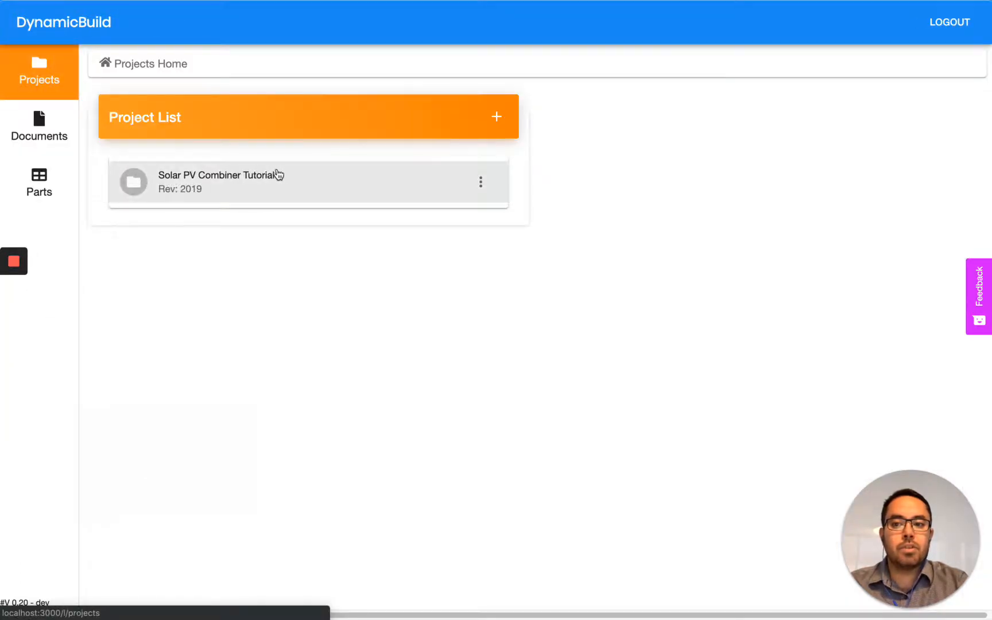
pyautogui.click(190, 185)
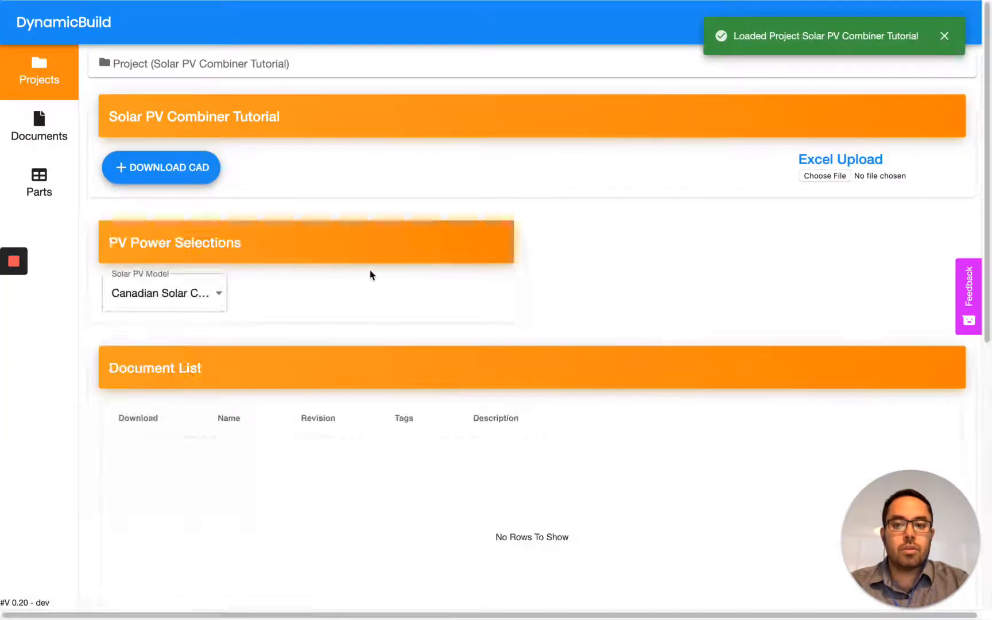
pyautogui.click(194, 178)
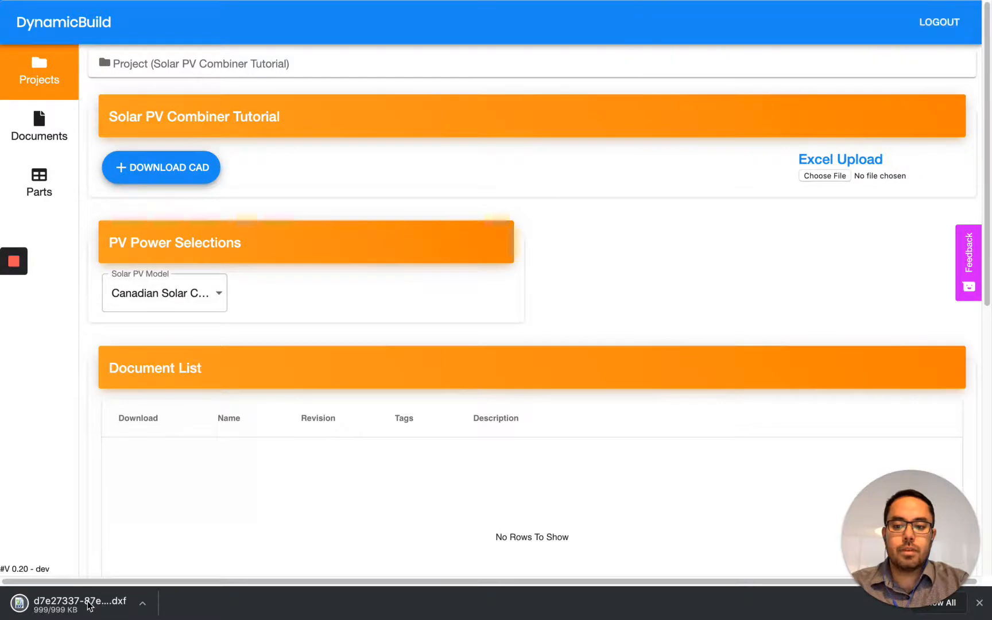
pyautogui.click(89, 603)
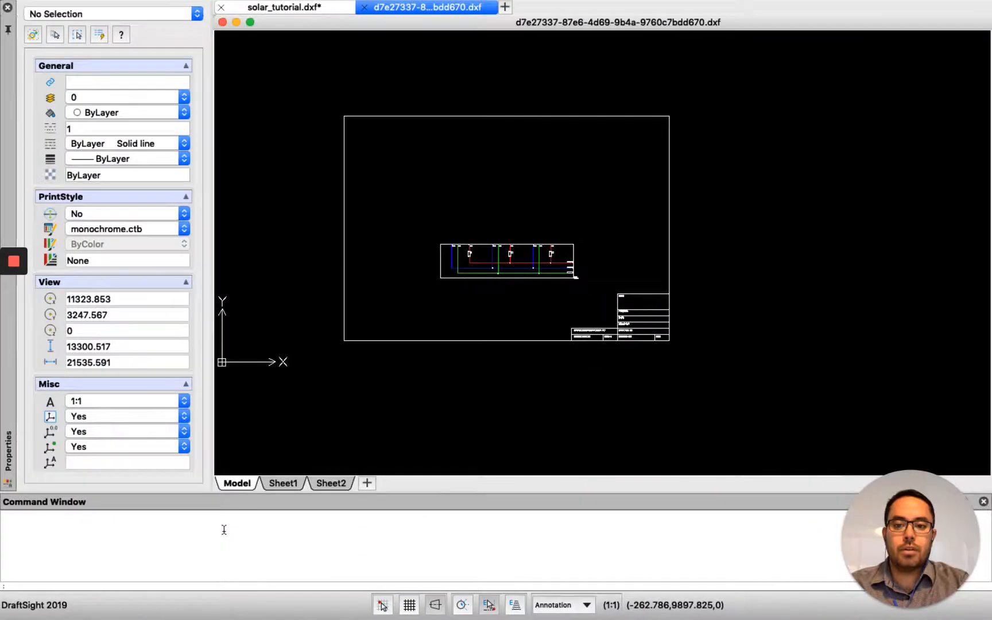
# - Inspect the position properties of the combiner block in the downloaded drawing
pyautogui.scroll(2, 494, 294)
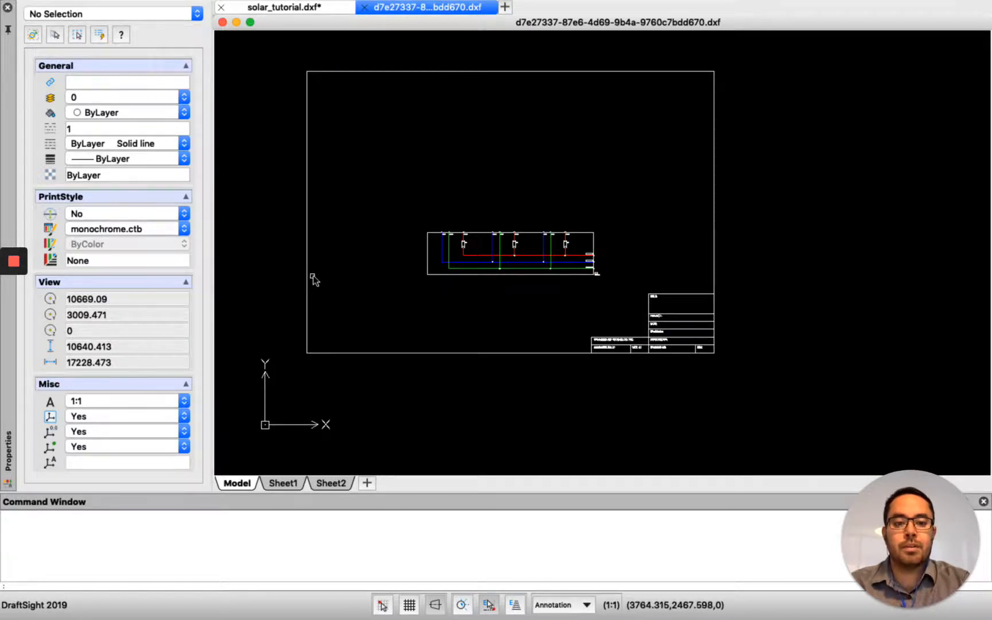
pyautogui.click(528, 262)
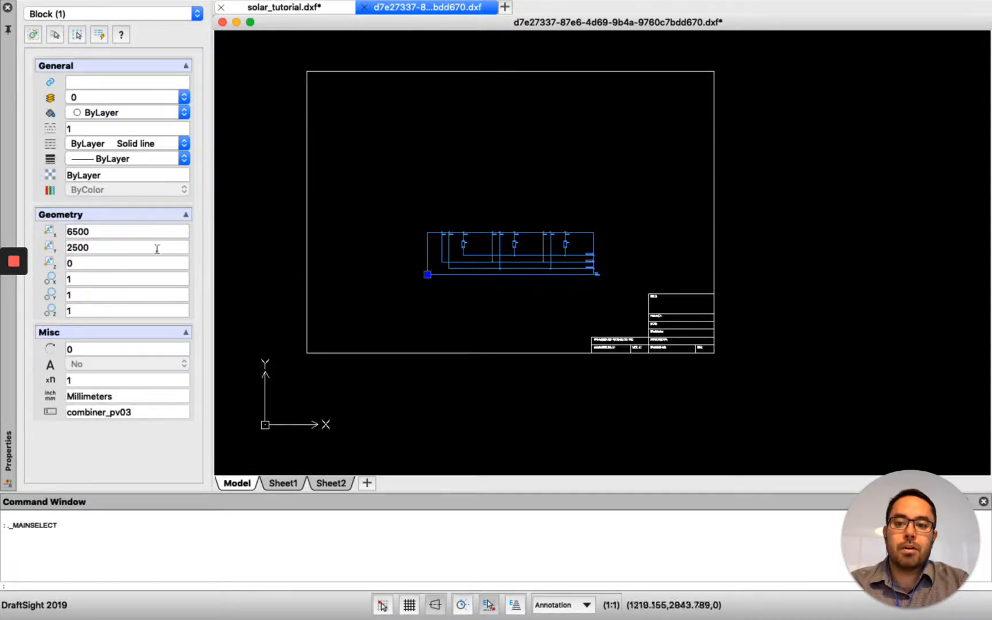
pyautogui.press('Escape')
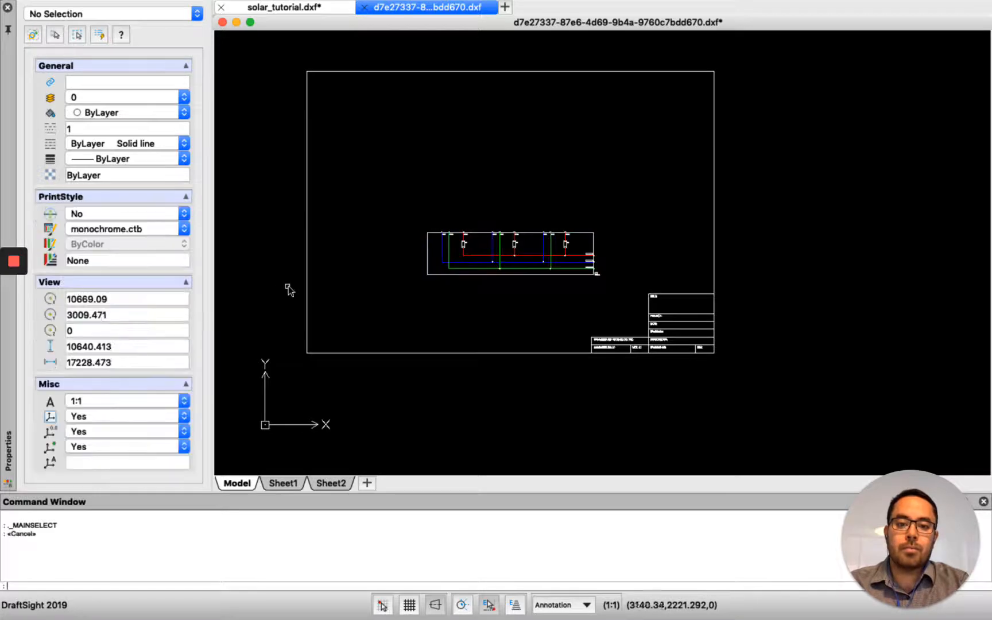
pyautogui.press('Escape')
# - Insert the solar_4count block with its positive wire ending on the combiner's PV1+ terminal
pyautogui.scroll(2, 503, 148)
pyautogui.scroll(-2, 507, 266)
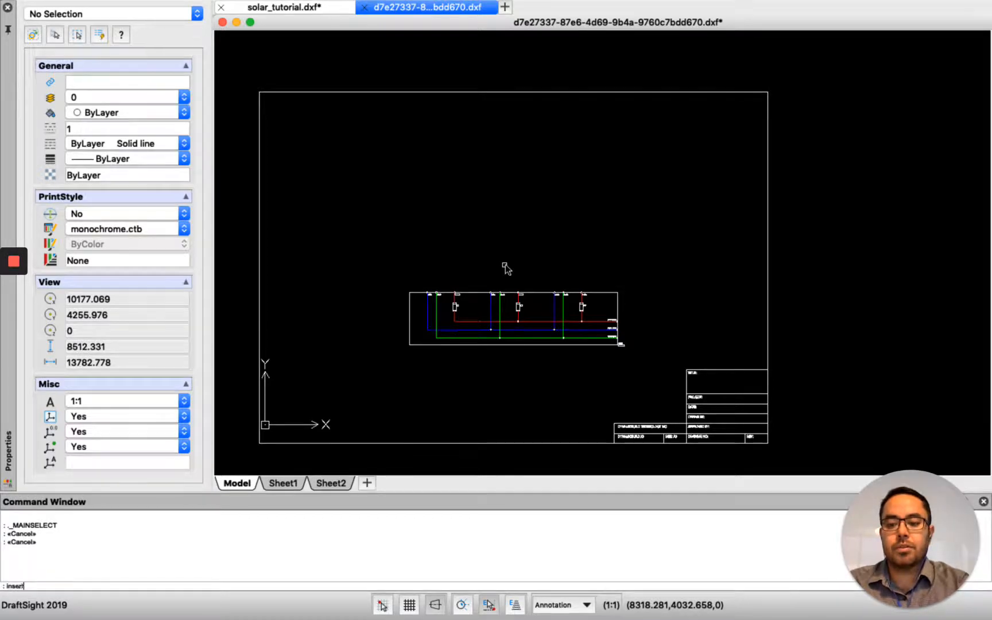
pyautogui.press('Return')
pyautogui.click(339, 222)
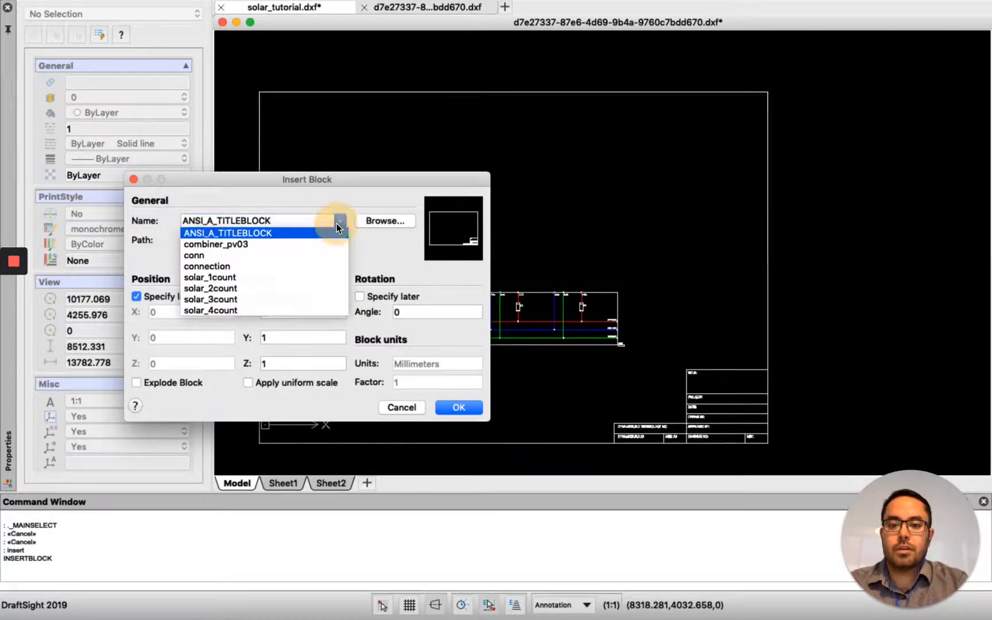
pyautogui.click(238, 312)
pyautogui.click(470, 402)
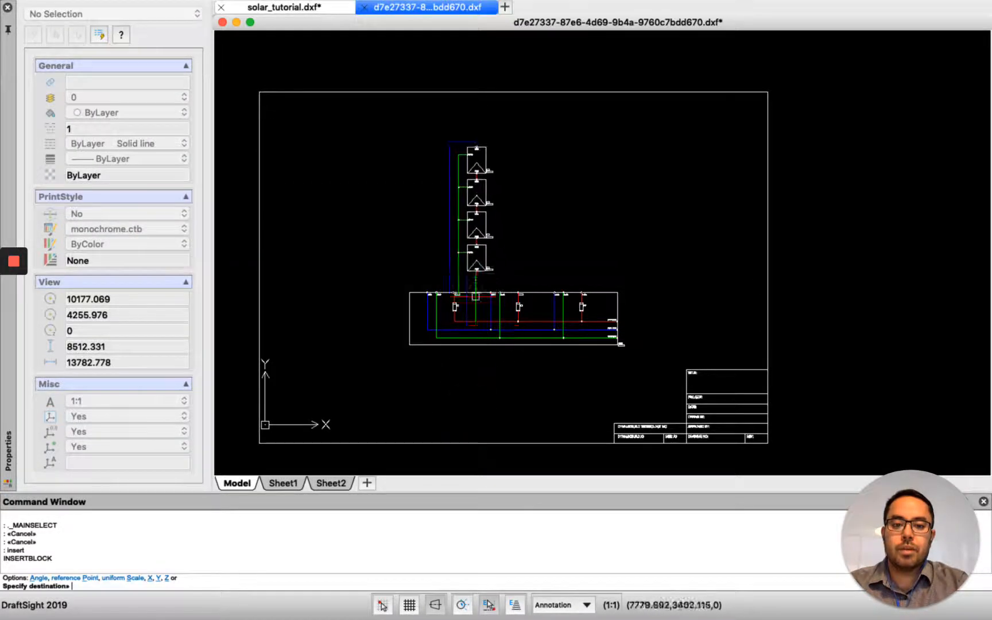
pyautogui.scroll(3, 464, 314)
pyautogui.scroll(-2, 464, 314)
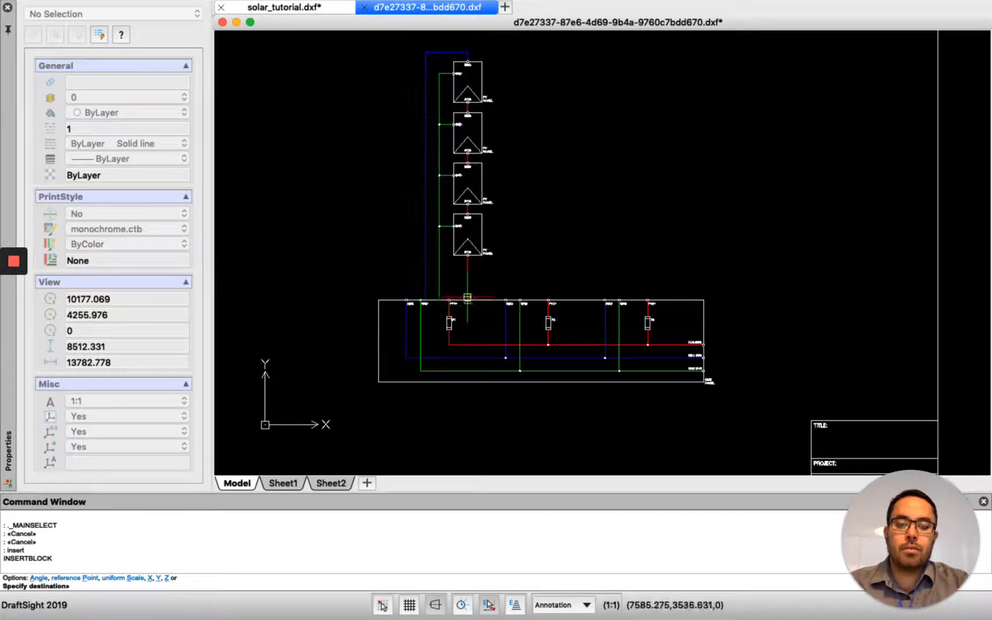
pyautogui.scroll(5, 453, 290)
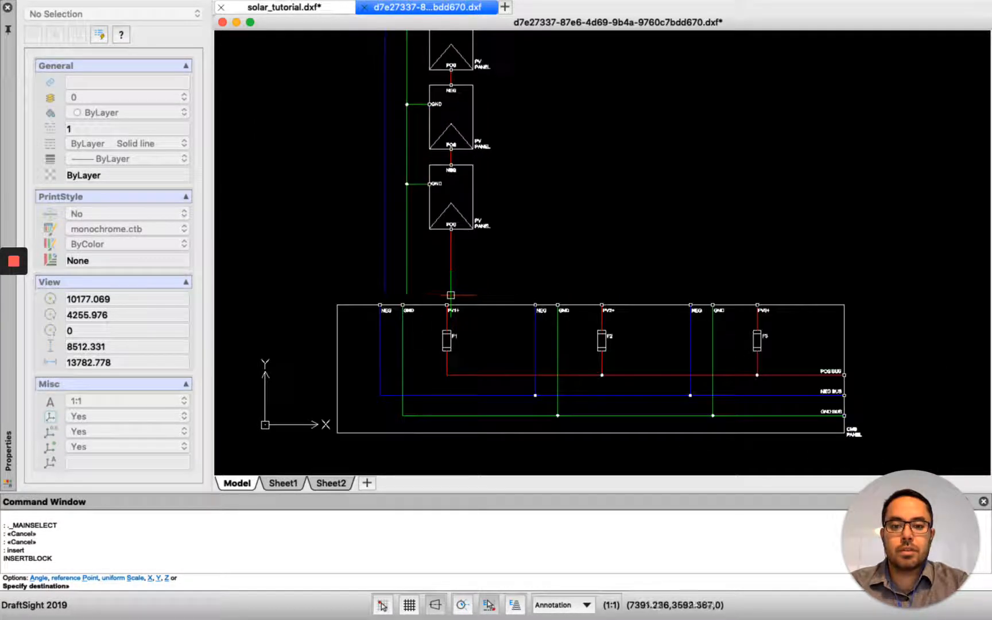
pyautogui.click(448, 297)
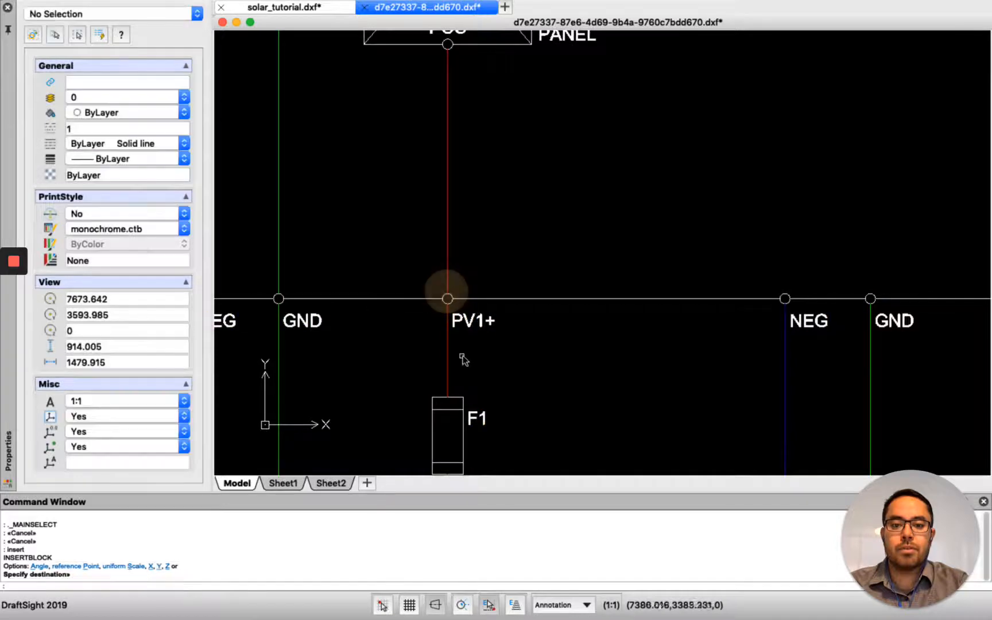
pyautogui.scroll(-5, 450, 299)
pyautogui.scroll(-4, 451, 295)
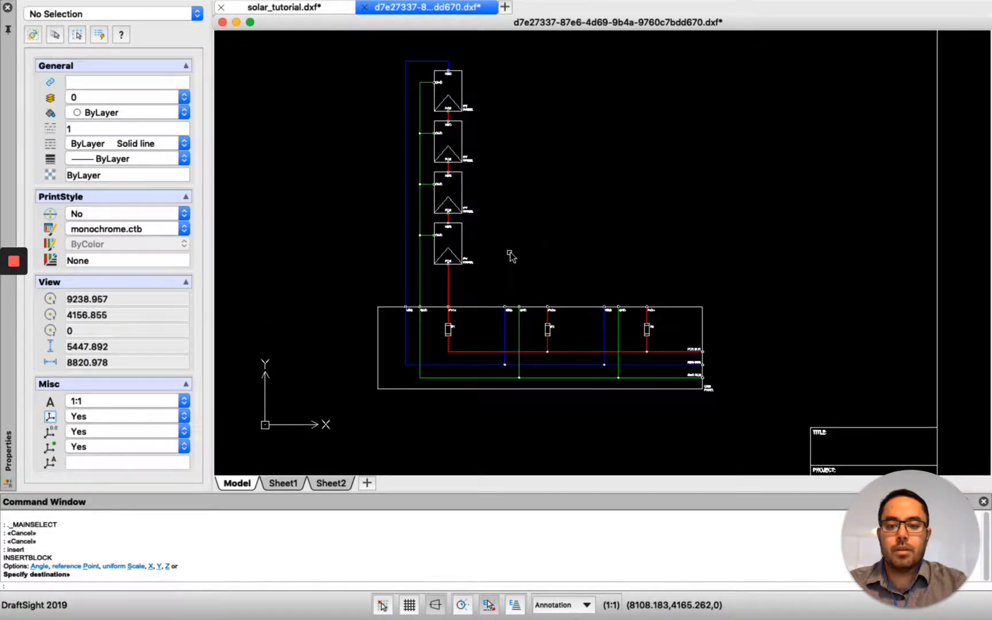
# - Switch to DynamicBuild and open the PV Power Selections configuration of the Solar PV Combiner Tutorial project for editing
pyautogui.hotkey('ctrl', 'Right')
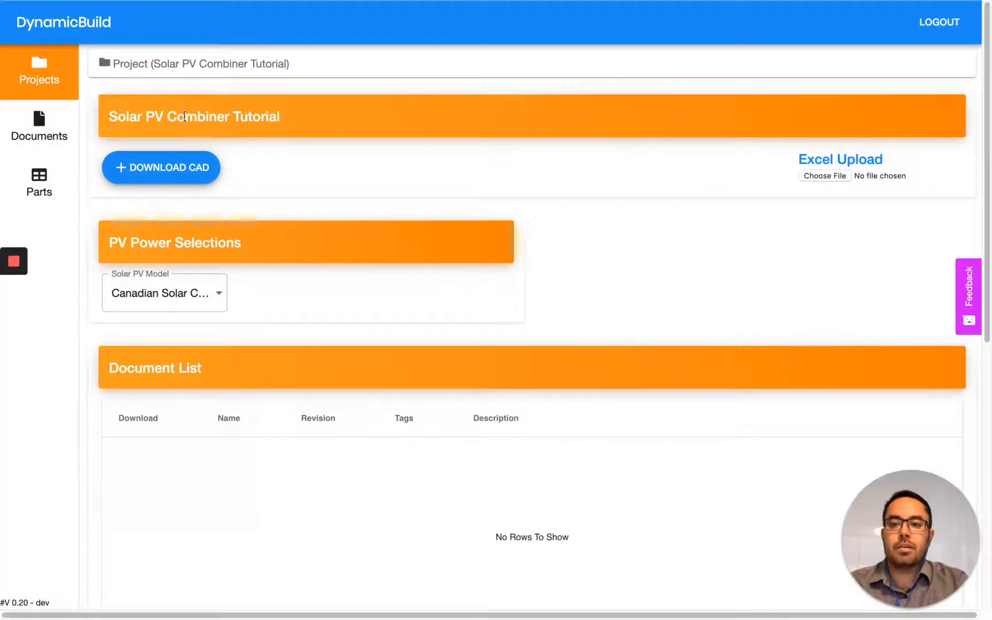
pyautogui.click(59, 73)
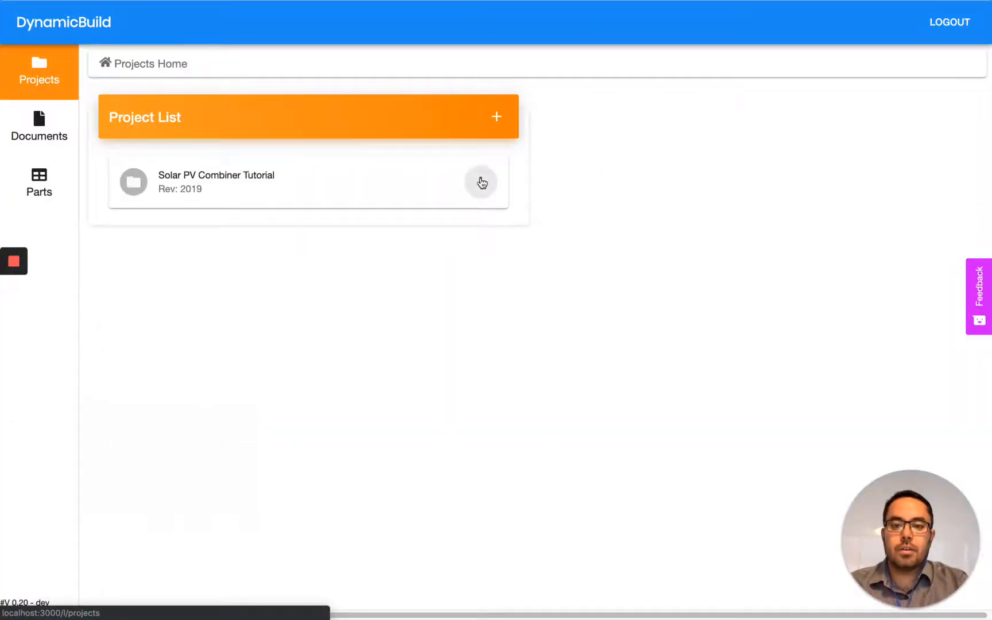
pyautogui.click(482, 182)
pyautogui.click(485, 182)
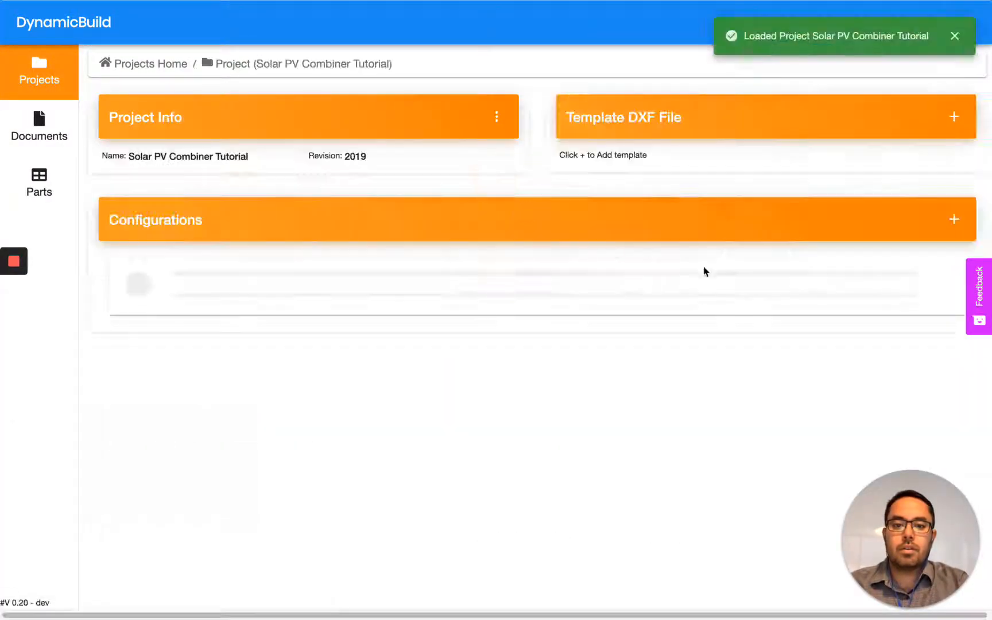
pyautogui.click(879, 287)
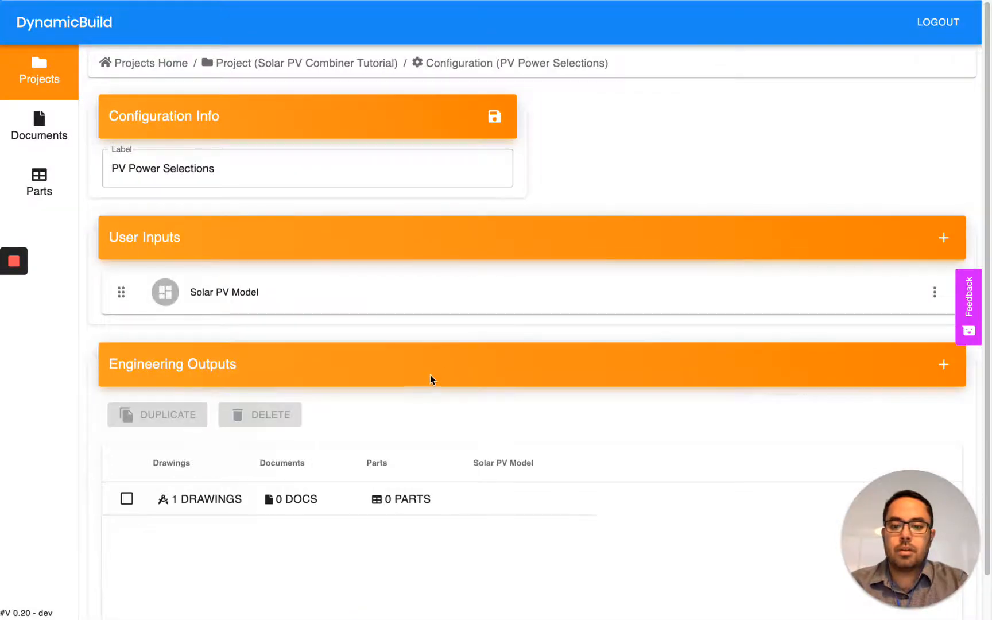
# - Add a select list to the configuration's user inputs and label it "Number of PV Strings"
pyautogui.scroll(-3, 431, 376)
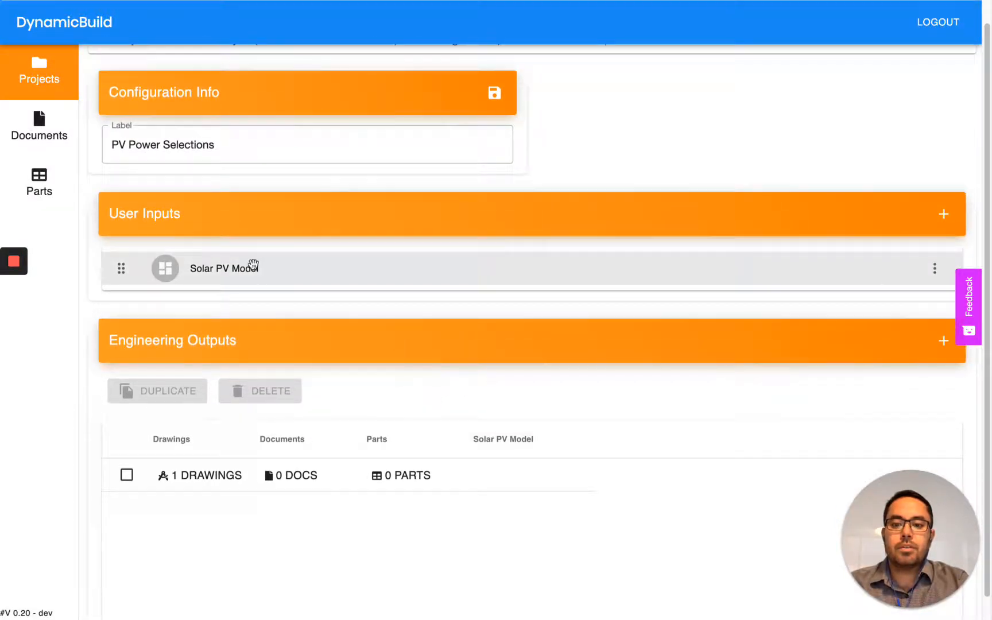
pyautogui.click(942, 217)
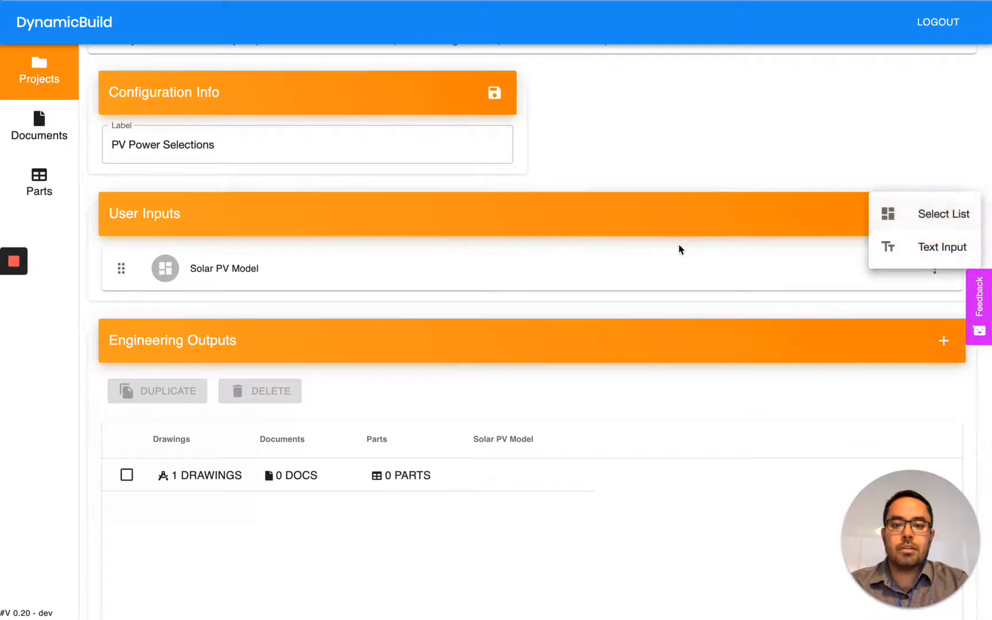
pyautogui.click(941, 213)
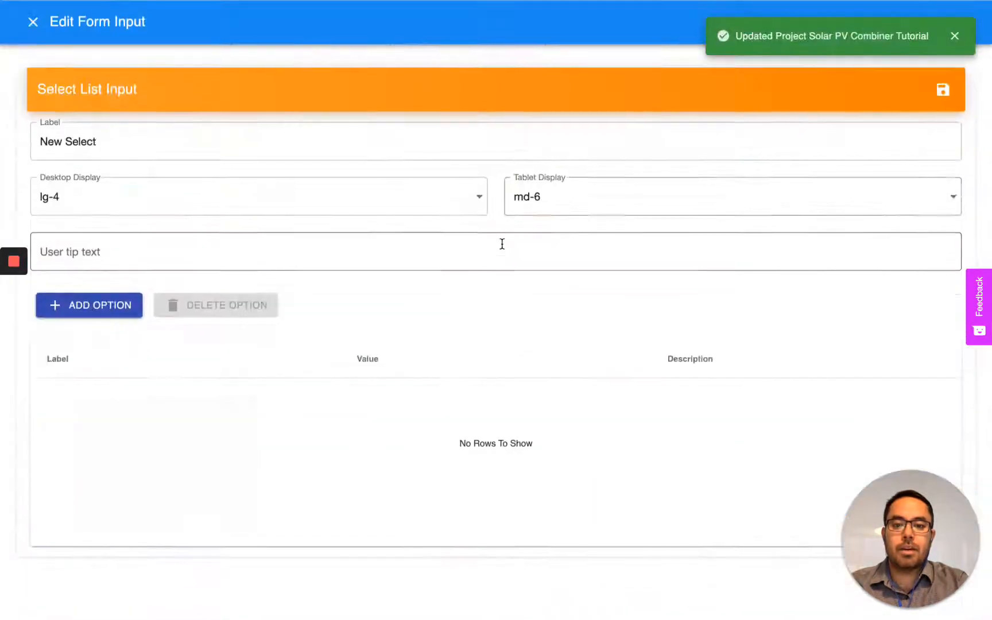
pyautogui.doubleClick(363, 151)
pyautogui.tripleClick(362, 150)
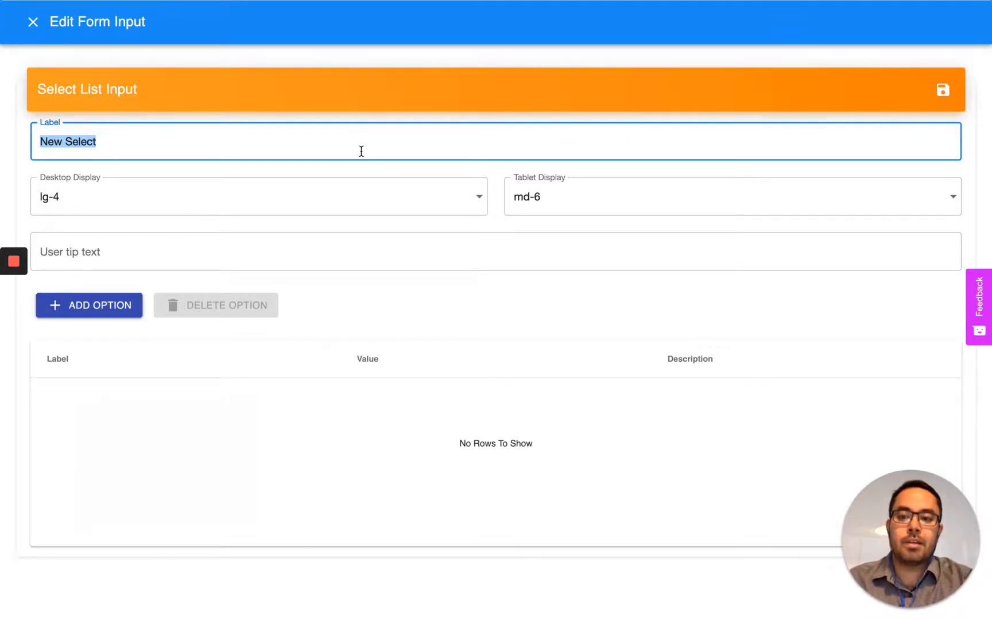
pyautogui.write('Number of PV')
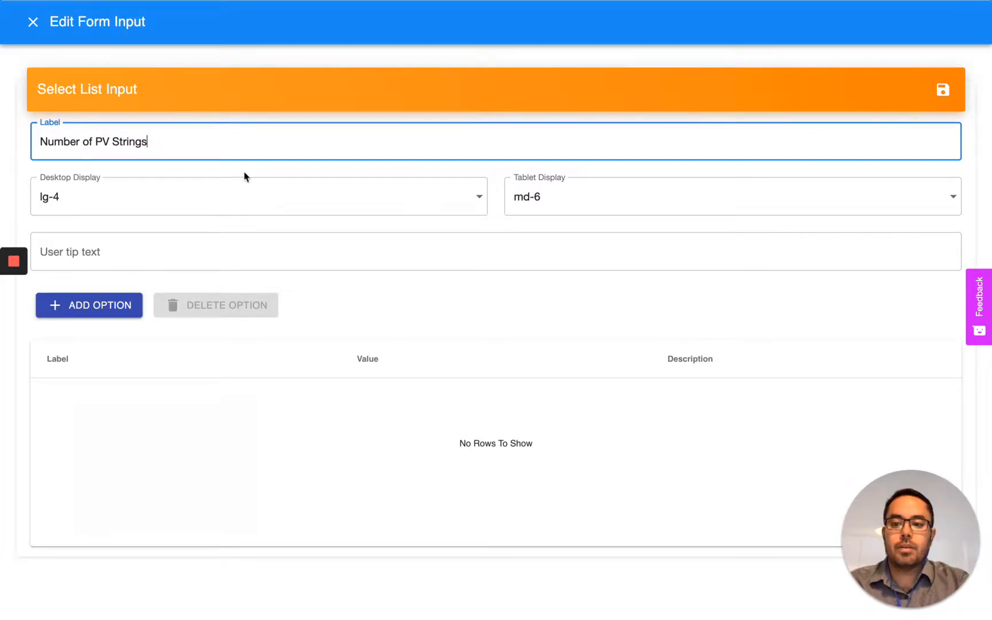
# - Add three options to the Number of PV Strings list and set the first option's label, value and description to 1
pyautogui.click(104, 314)
pyautogui.click(104, 310)
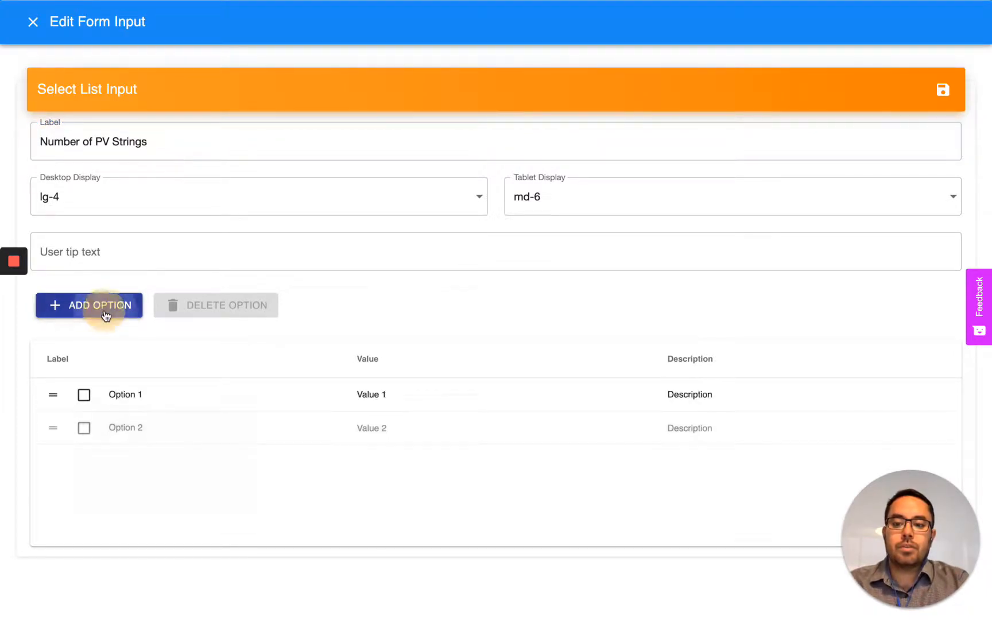
pyautogui.click(105, 310)
pyautogui.click(134, 392)
pyautogui.write('1')
pyautogui.press('Tab')
pyautogui.write('1')
pyautogui.press('Tab')
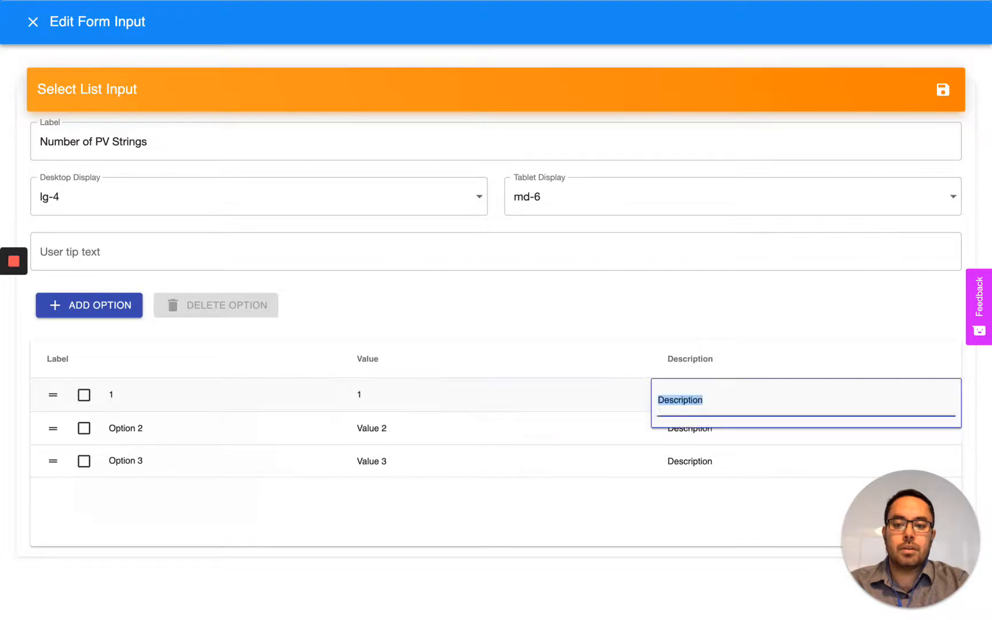
pyautogui.write('1')
pyautogui.press('Tab')
# - Set the second option's label, value and description to 2
pyautogui.write('2')
pyautogui.press('Tab')
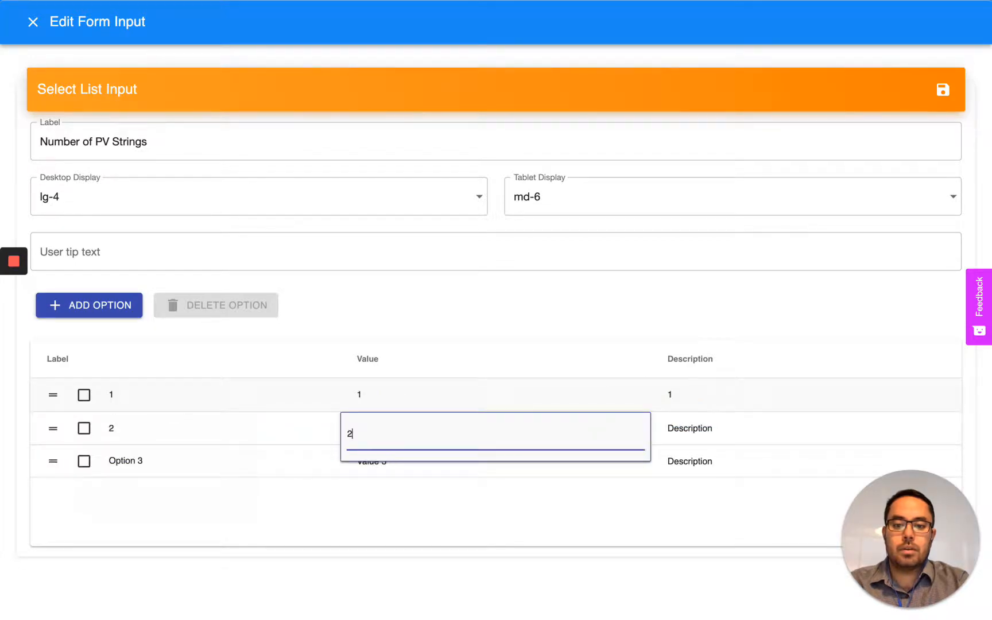
pyautogui.write('2')
pyautogui.press('Tab')
pyautogui.write('2')
pyautogui.press('Tab')
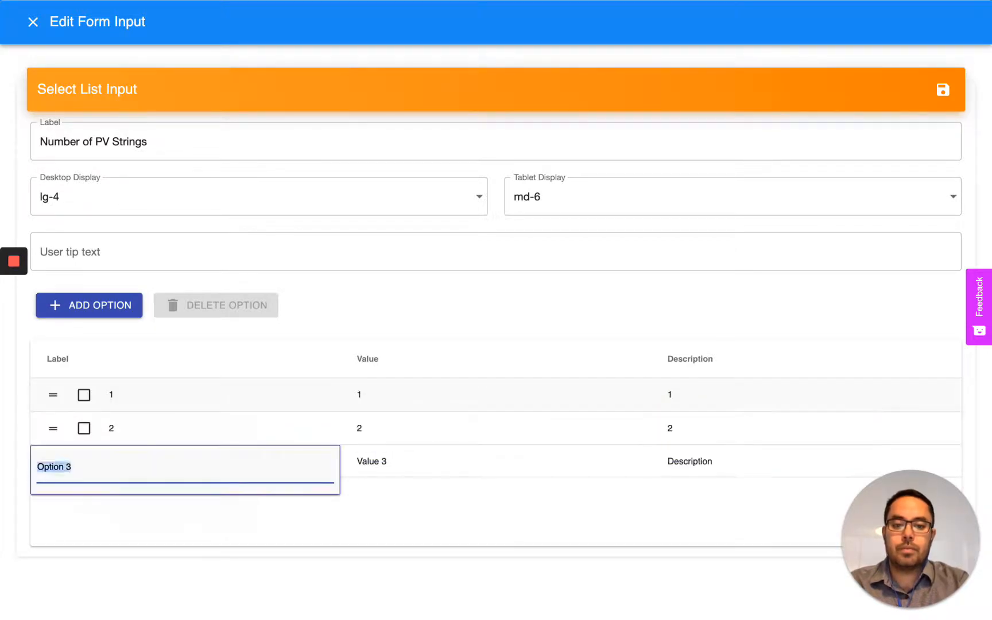
# - Set the third option's label, value and description to 3 and save the select list
pyautogui.write('3')
pyautogui.press('Tab')
pyautogui.write('3')
pyautogui.press('Tab')
pyautogui.write('3')
pyautogui.press('Return')
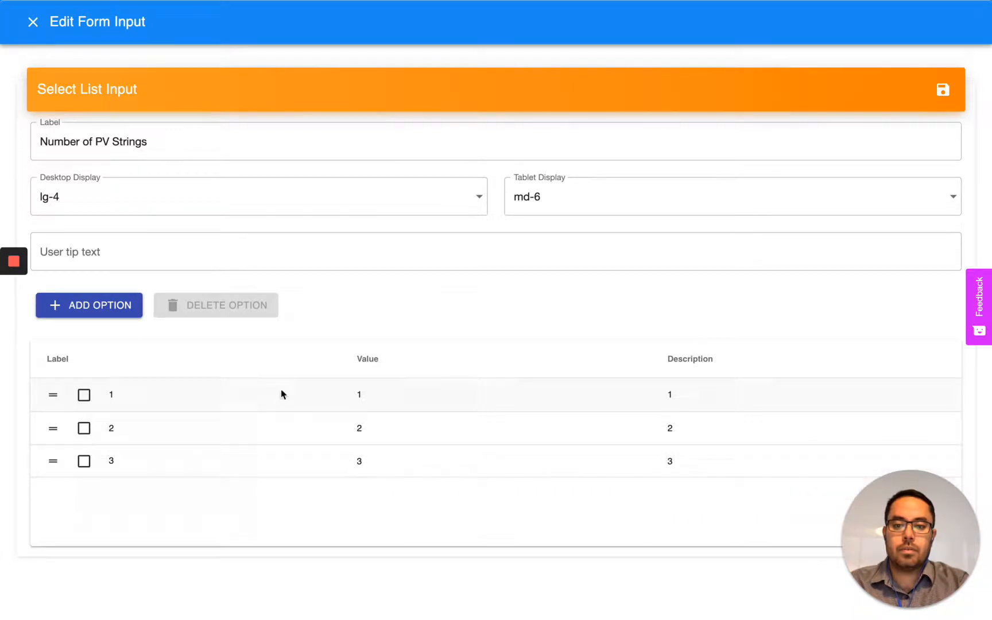
pyautogui.click(942, 90)
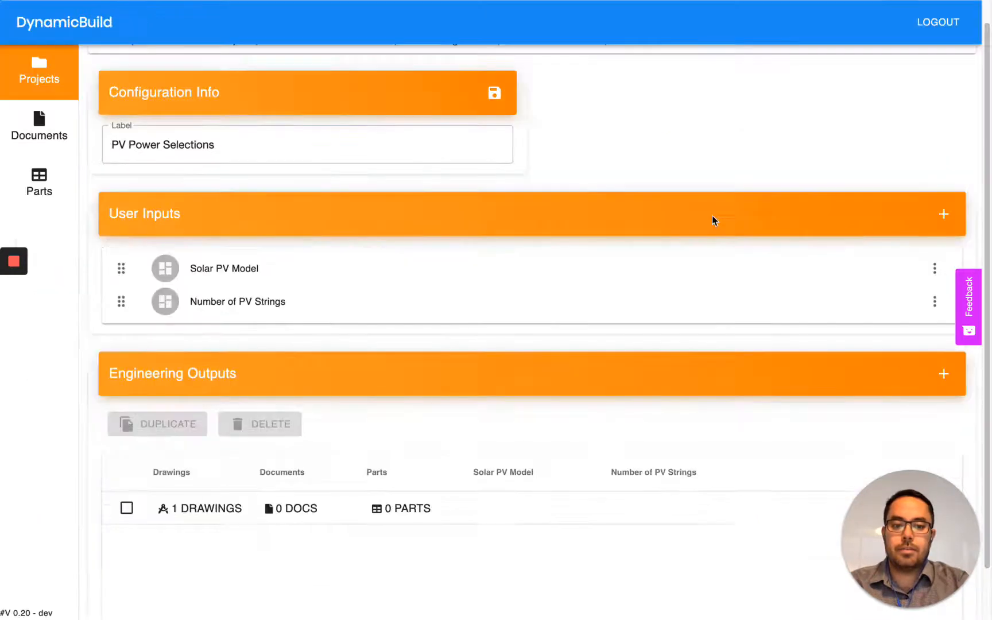
# - Add an engineering output row and set its Number of PV Strings to 1
pyautogui.scroll(-2, 662, 339)
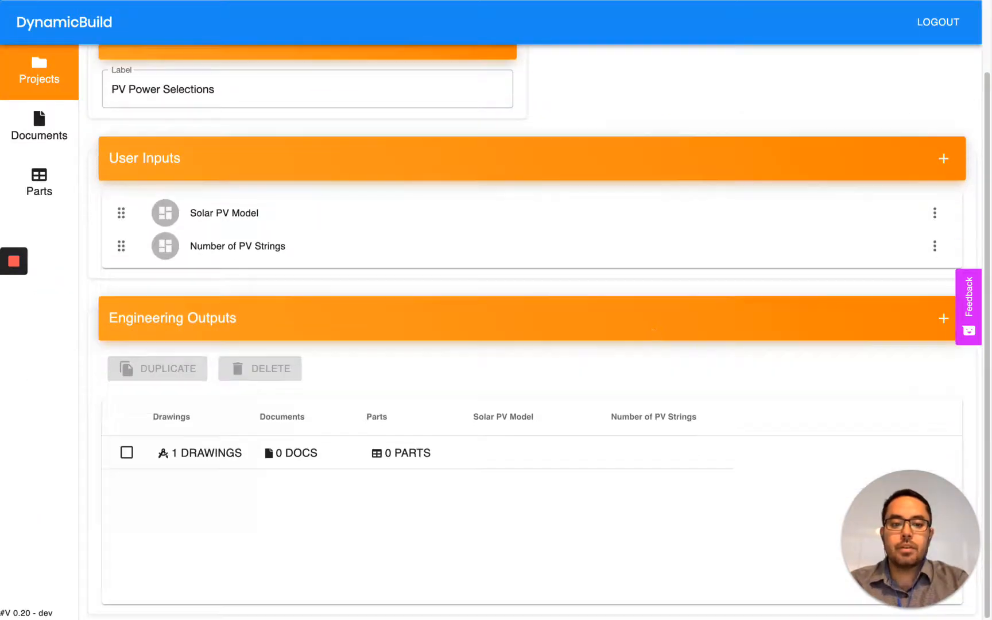
pyautogui.click(942, 319)
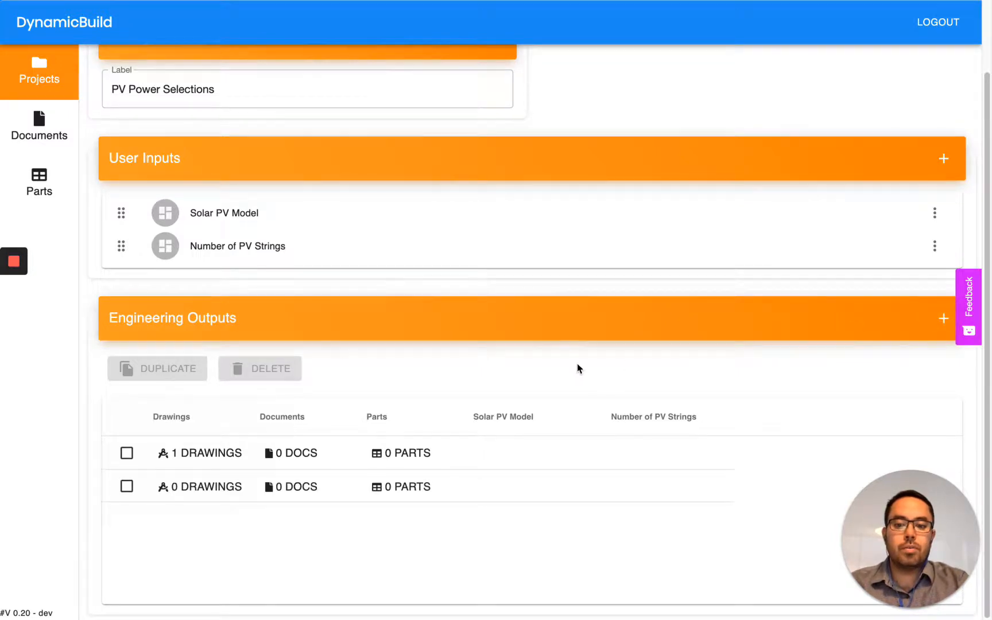
pyautogui.doubleClick(663, 497)
pyautogui.click(662, 504)
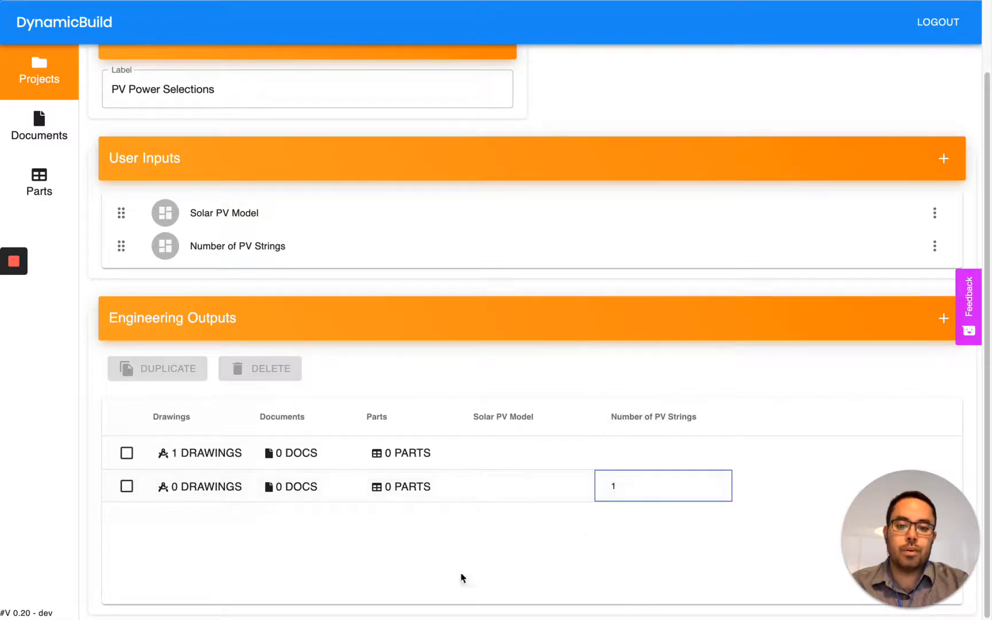
# - Open the drawing outputs of the new one-string row and add the block solar_4count
pyautogui.click(213, 497)
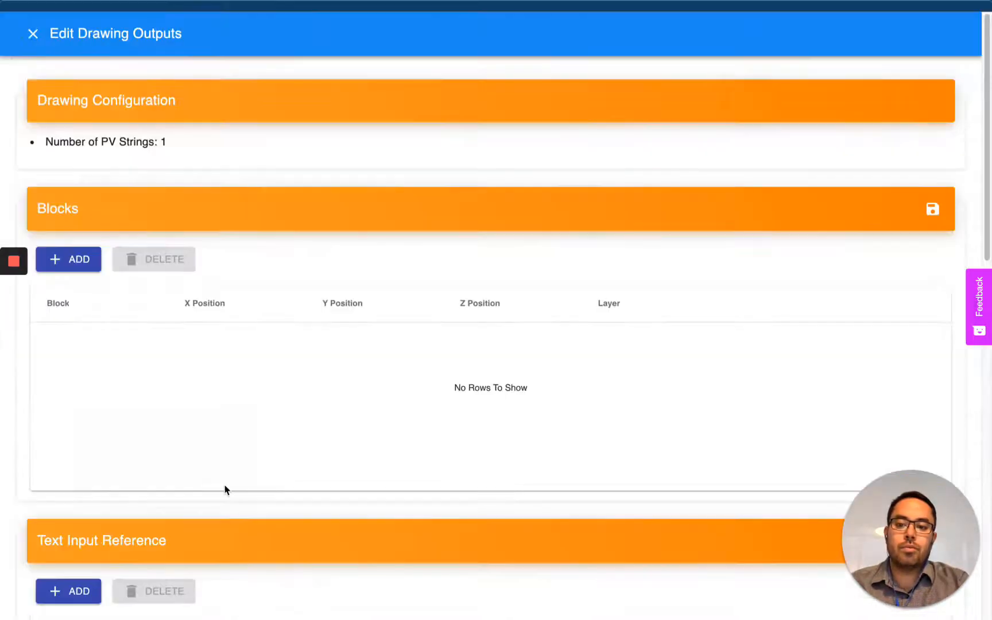
pyautogui.click(80, 253)
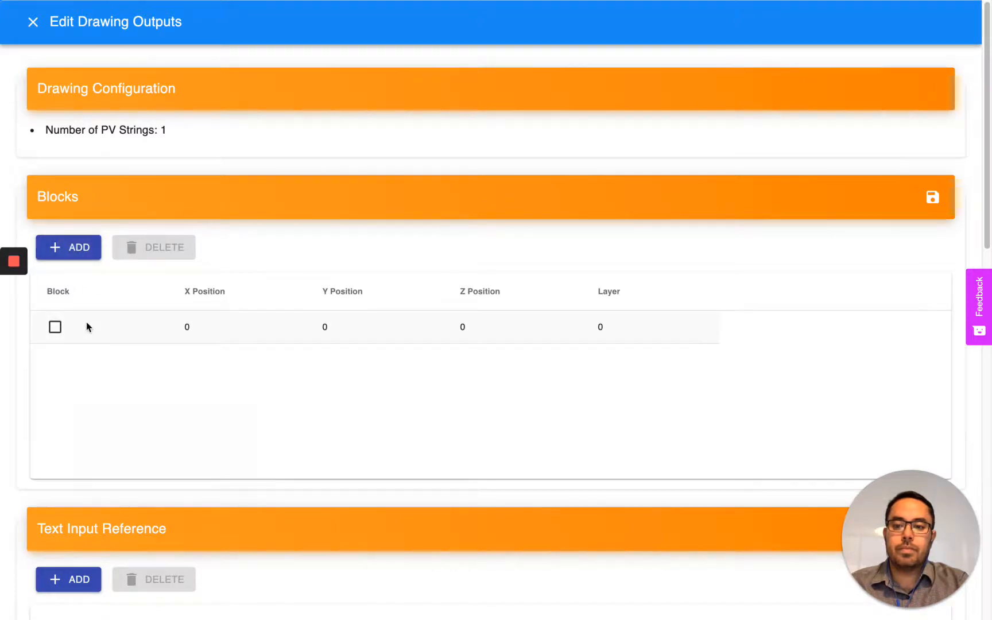
pyautogui.doubleClick(98, 332)
pyautogui.click(99, 332)
pyautogui.click(103, 423)
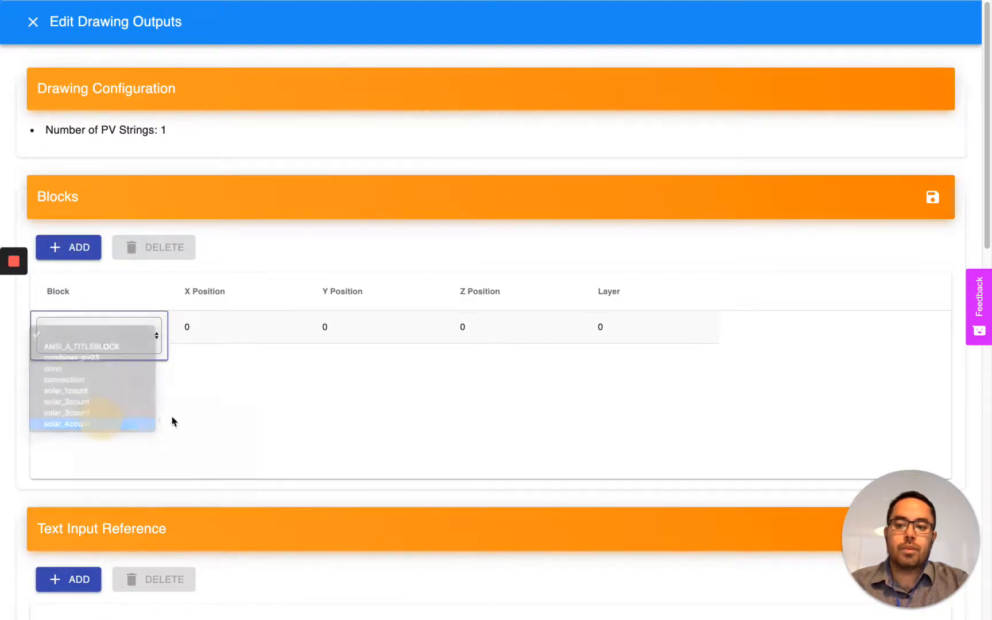
# - Copy the X position of the inserted solar_4count block from DraftSight into DynamicBuild as the block's X Position, 7356.737
pyautogui.hotkey('ctrl', 'Left')
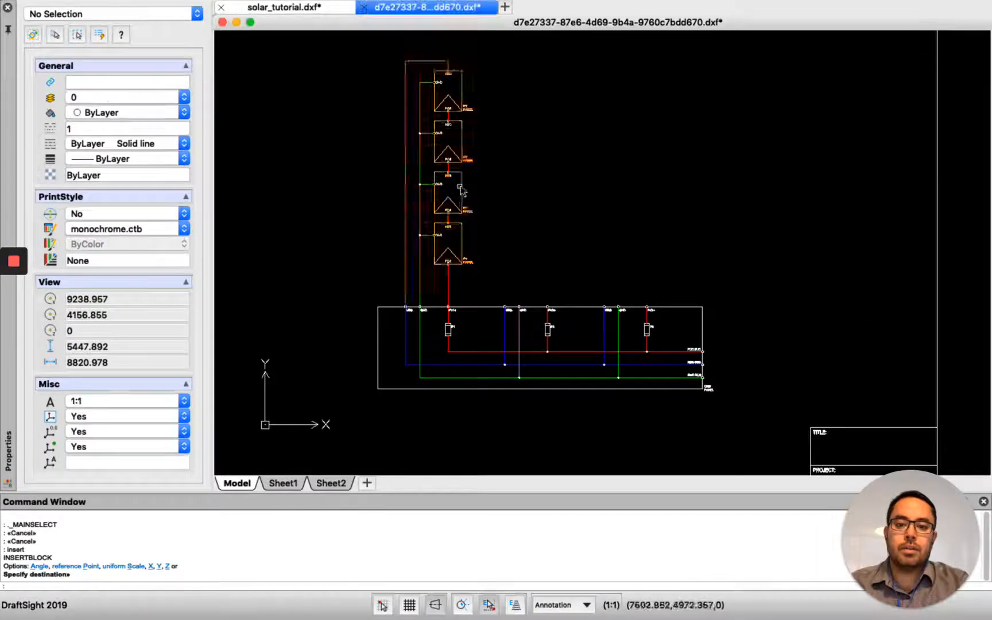
pyautogui.click(464, 164)
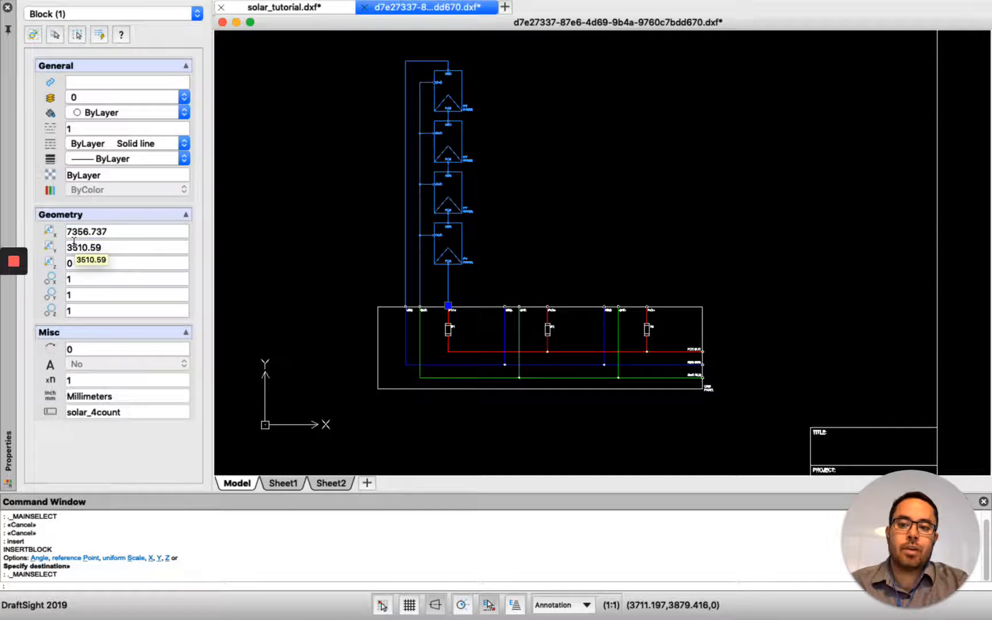
pyautogui.scroll(5, 442, 288)
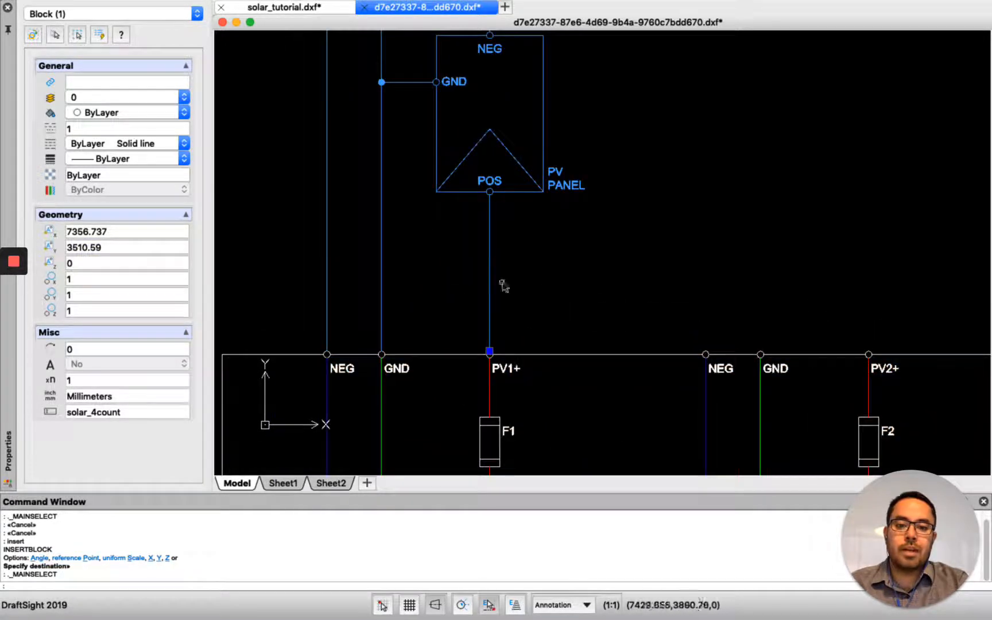
pyautogui.scroll(-1, 499, 290)
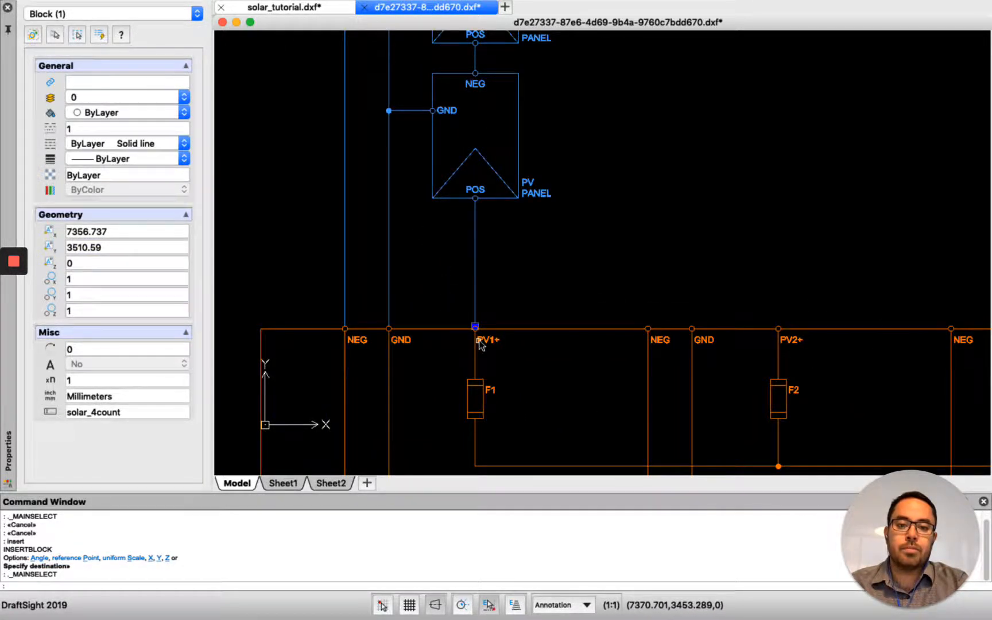
pyautogui.click(183, 232)
pyautogui.press('super+c')
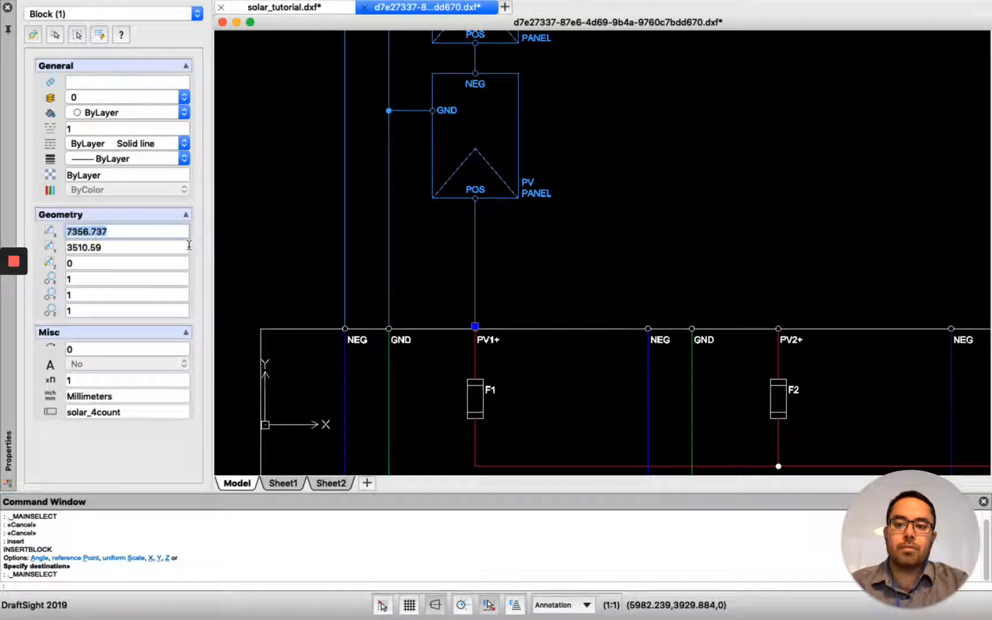
pyautogui.hotkey('ctrl', 'Right')
pyautogui.click(210, 315)
pyautogui.press('super+v')
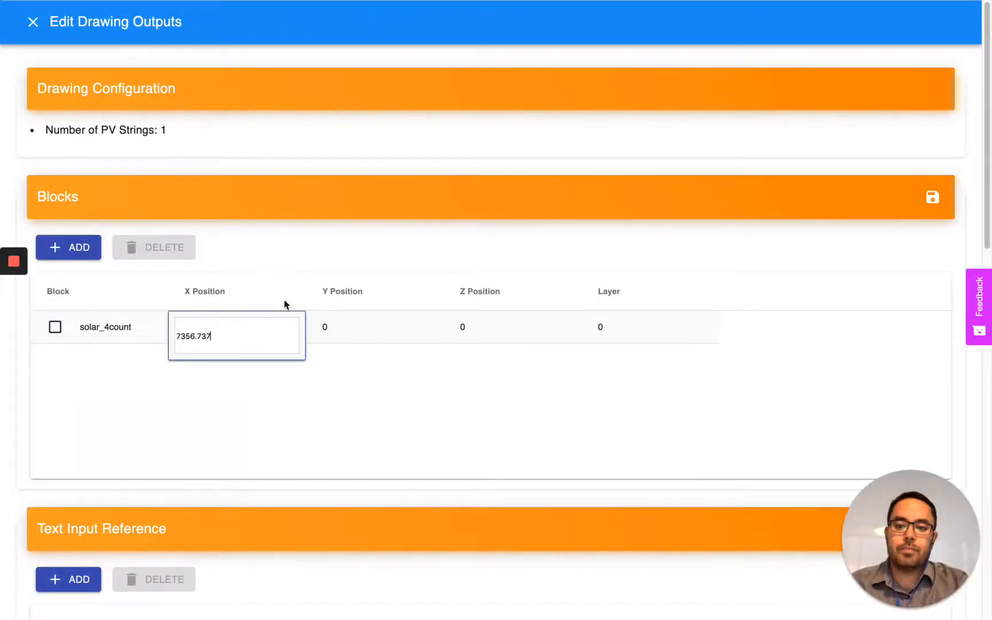
# - Copy the same block's Y position from DraftSight into DynamicBuild as its Y Position, 3510.59, and save the drawing outputs
pyautogui.press('Tab')
pyautogui.hotkey('ctrl', 'Left')
pyautogui.click(132, 247)
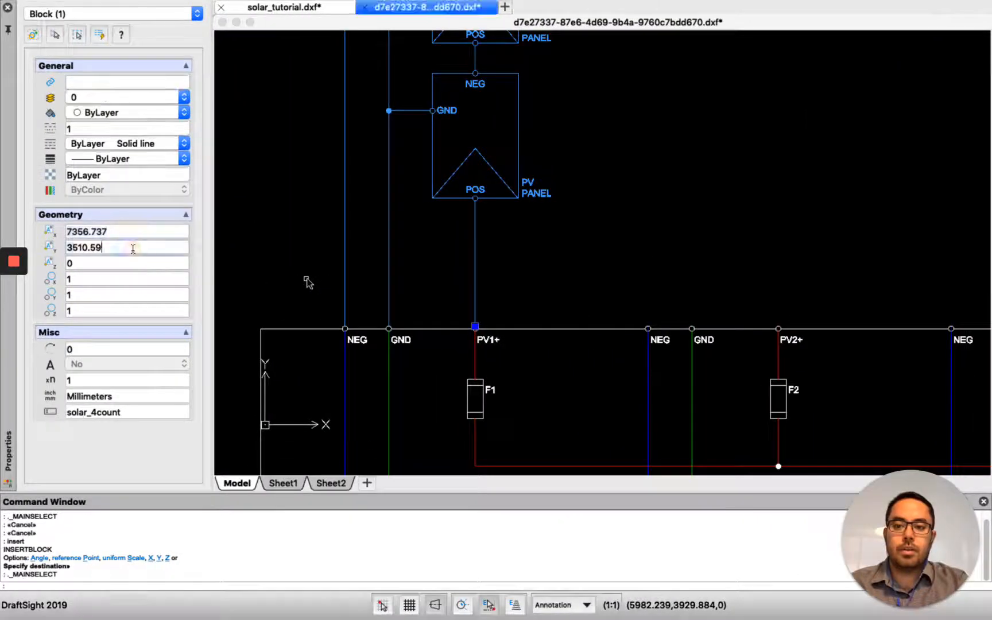
pyautogui.doubleClick(133, 248)
pyautogui.press('super+c')
pyautogui.hotkey('ctrl', 'Right')
pyautogui.press('super+v')
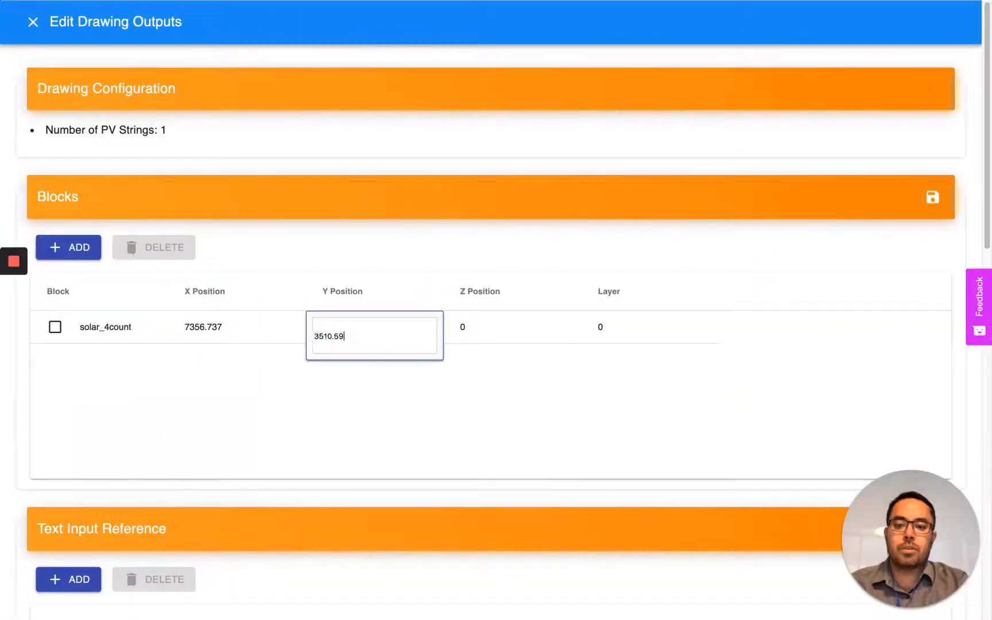
pyautogui.press('Tab')
pyautogui.click(933, 197)
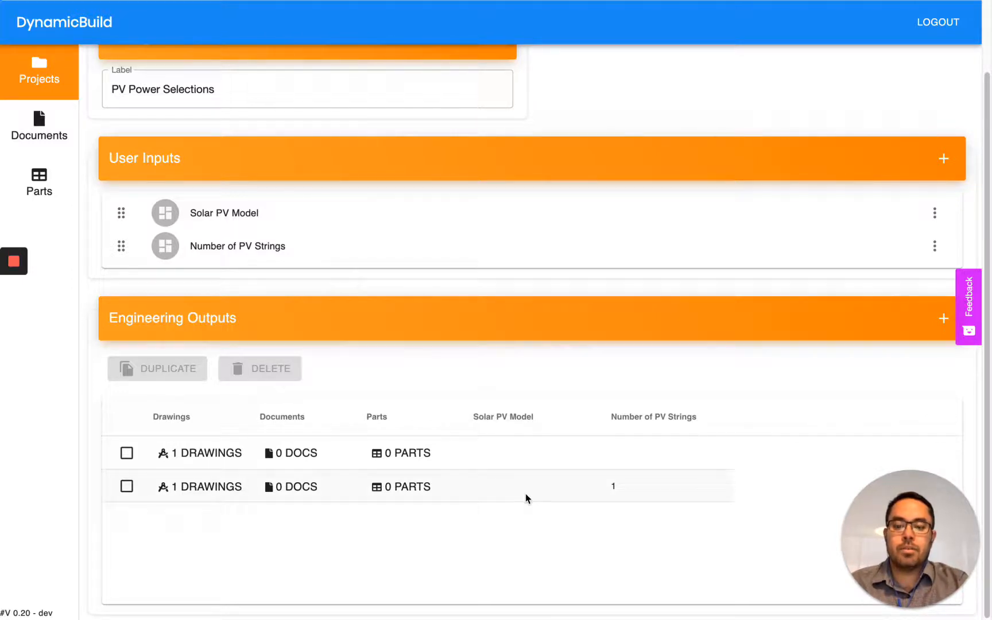
# - Duplicate the one-string output row, set the copy's Number of PV Strings to 2 and open its drawing outputs
pyautogui.click(126, 487)
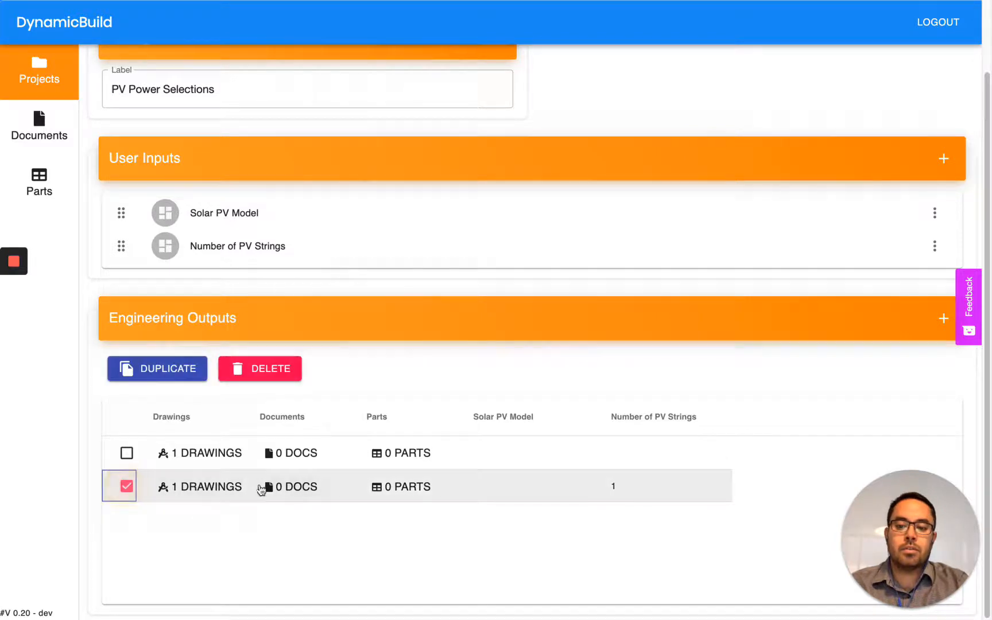
pyautogui.click(147, 376)
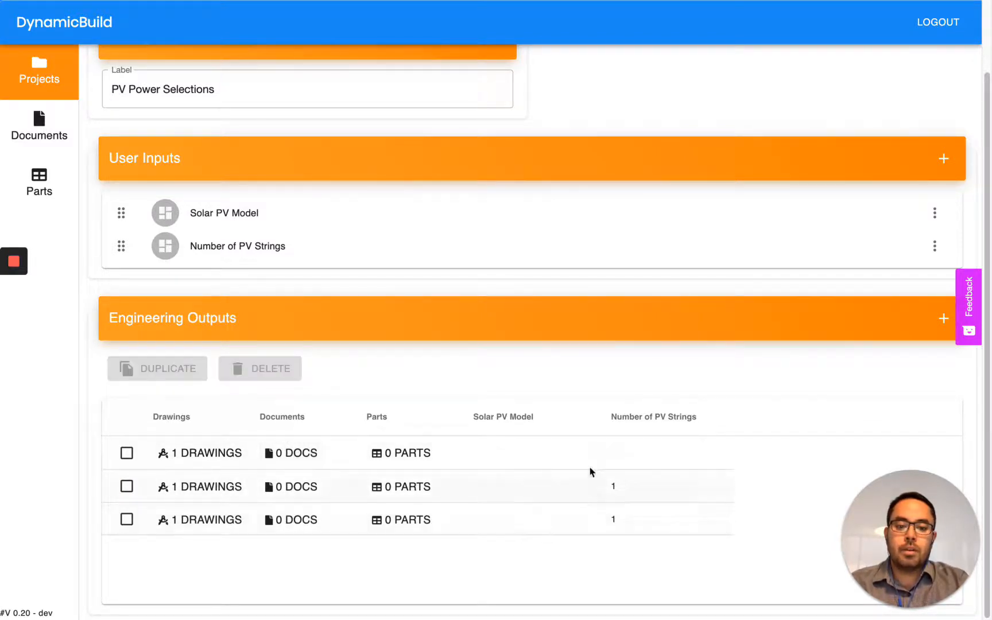
pyautogui.click(615, 519)
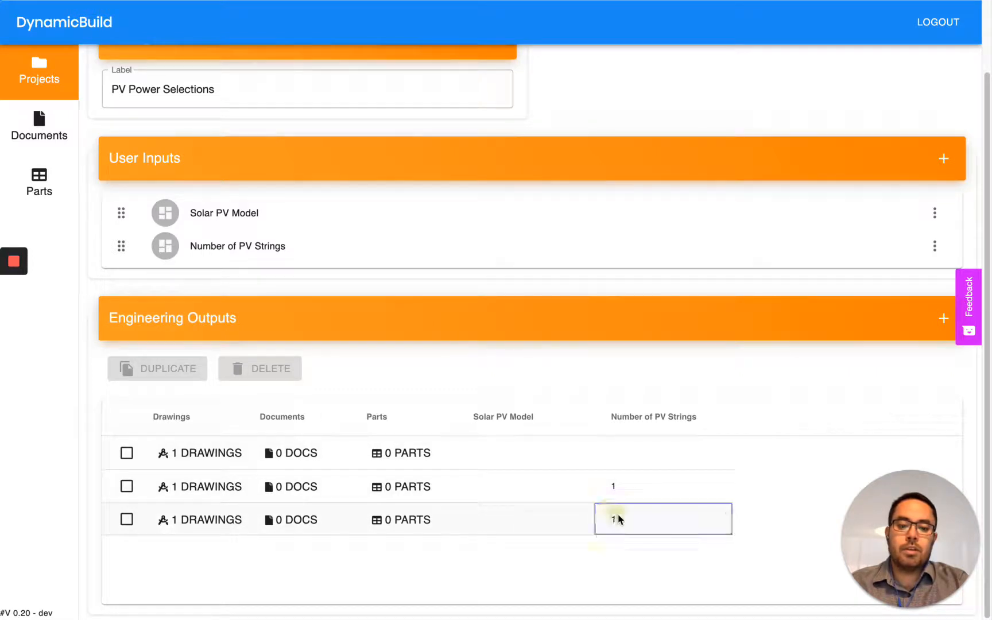
pyautogui.click(641, 528)
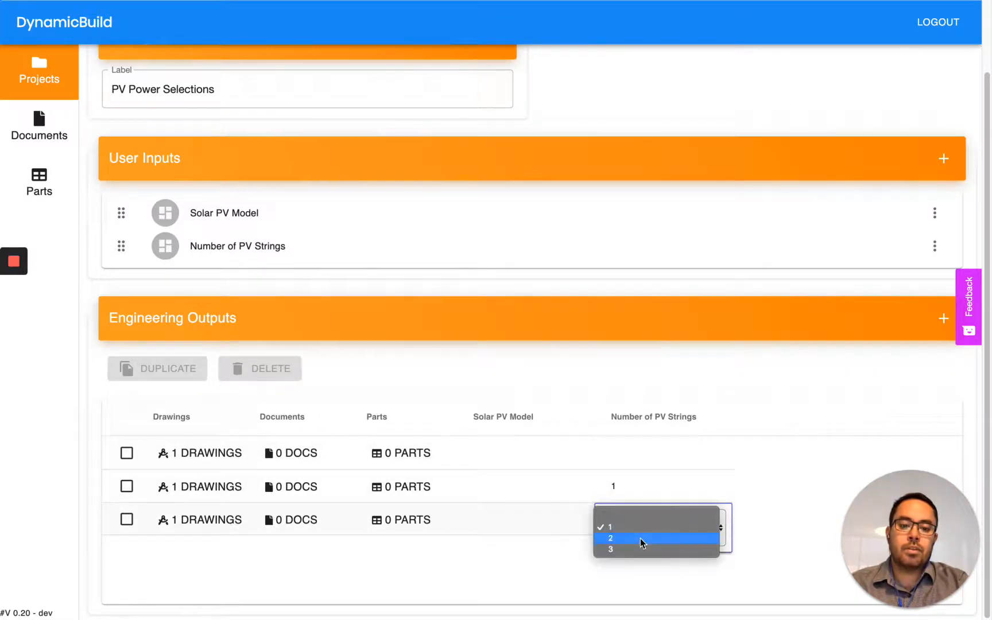
pyautogui.click(641, 538)
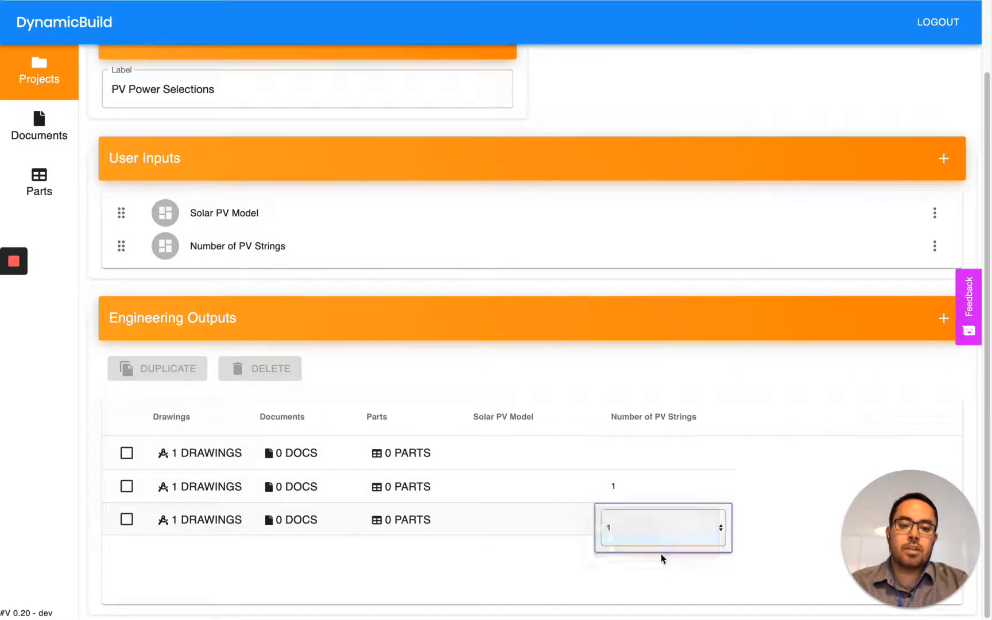
pyautogui.click(202, 520)
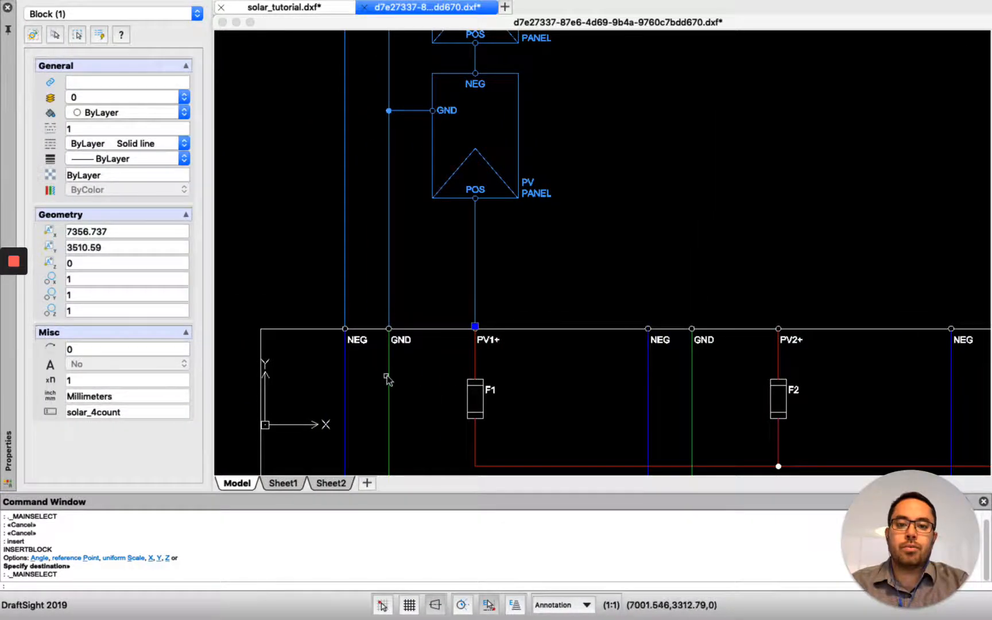
# - In DraftSight, insert another solar_4count block with its base point on the combiner's PV2+ terminal
pyautogui.press('Escape')
pyautogui.scroll(-5, 397, 384)
pyautogui.scroll(2, 417, 405)
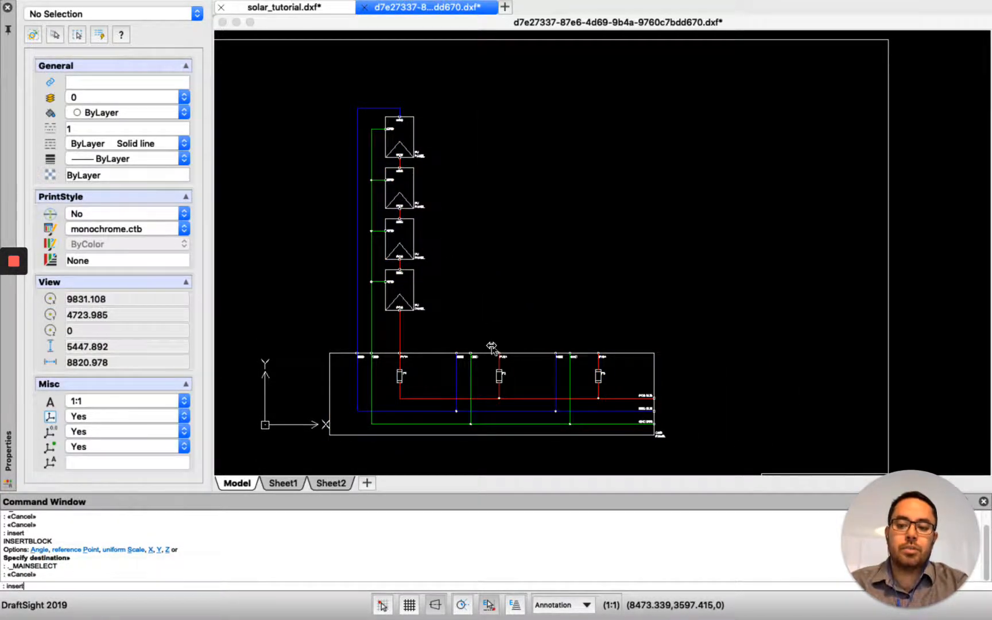
pyautogui.press('Return')
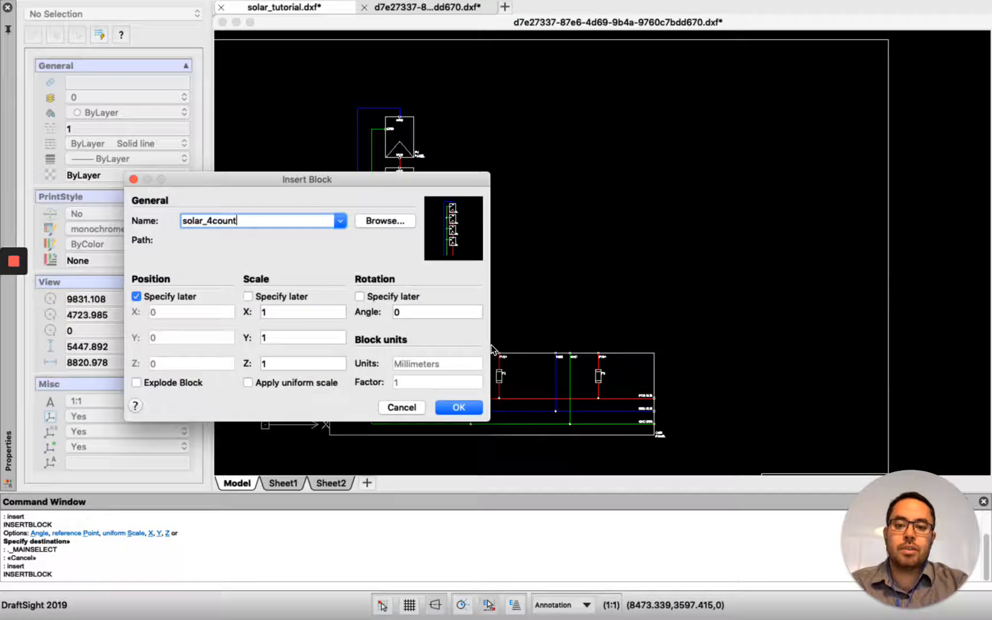
pyautogui.click(459, 408)
pyautogui.scroll(5, 505, 368)
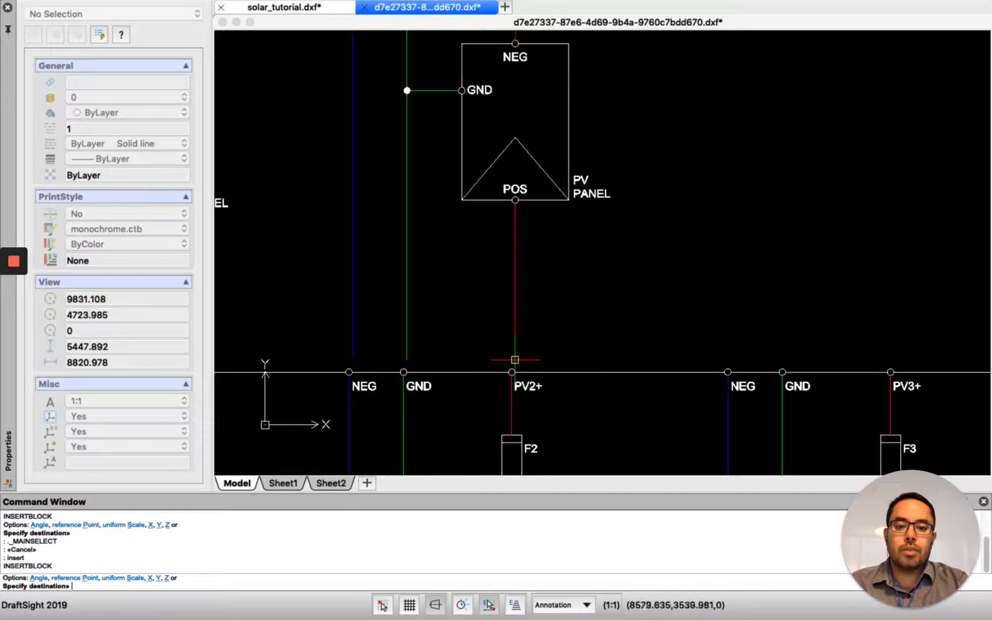
pyautogui.click(511, 370)
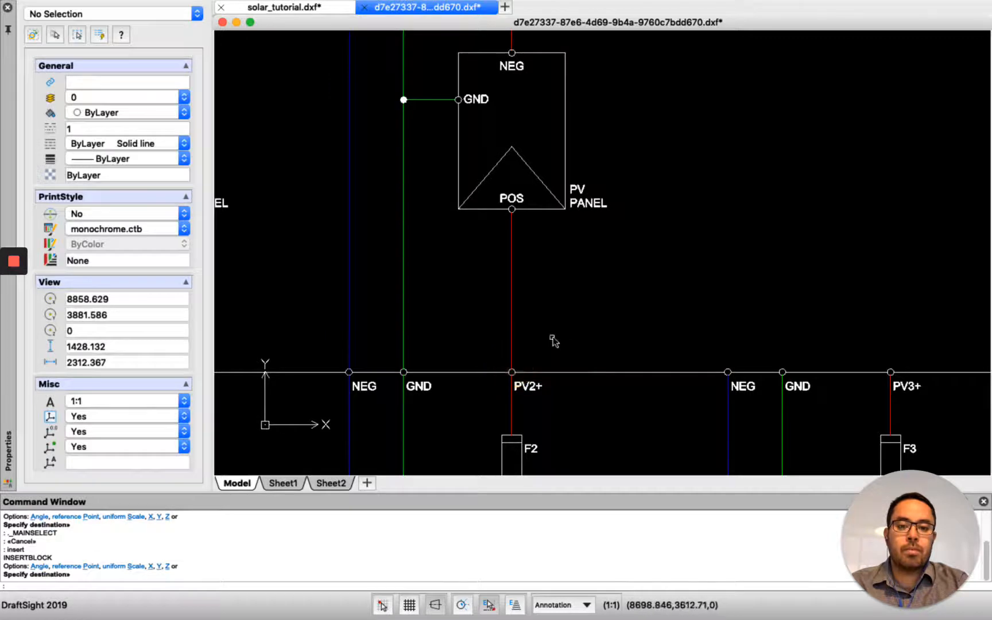
# - Select the solar_4count block connected to PV2+ and copy its X position value
pyautogui.scroll(-5, 516, 374)
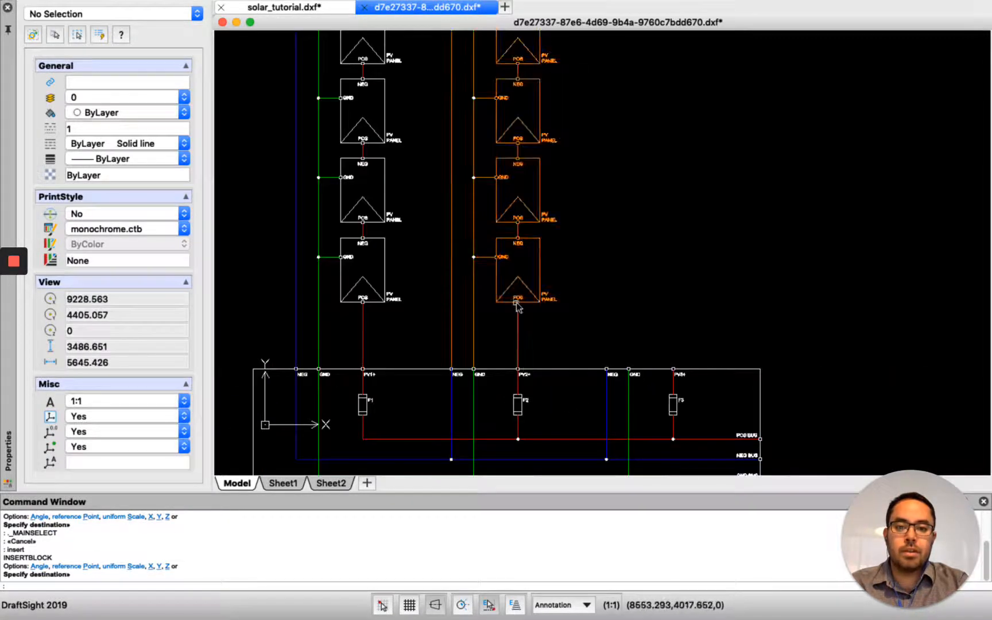
pyautogui.click(538, 323)
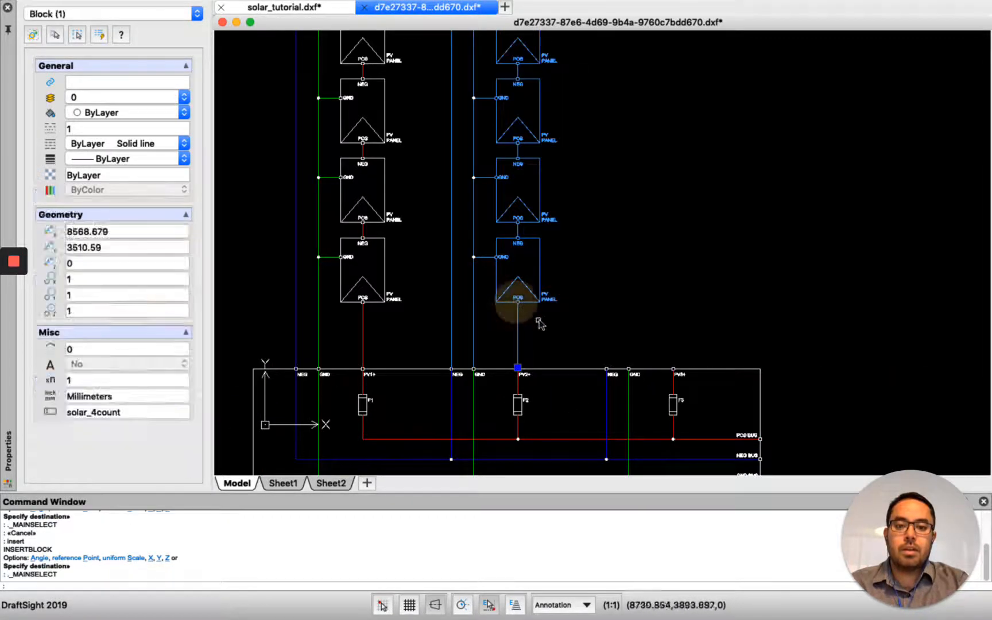
pyautogui.doubleClick(88, 231)
pyautogui.tripleClick(127, 232)
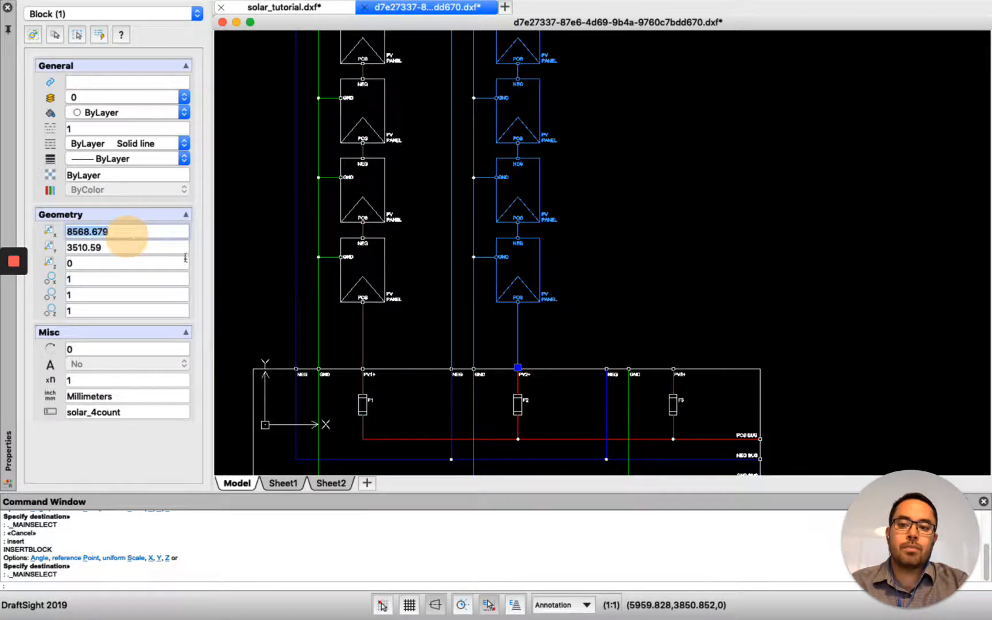
# - Switch to DynamicBuild, add a second solar_4count block to the two-string drawing outputs and paste 8568.679 as its X Position
pyautogui.hotkey('ctrl', 'Right')
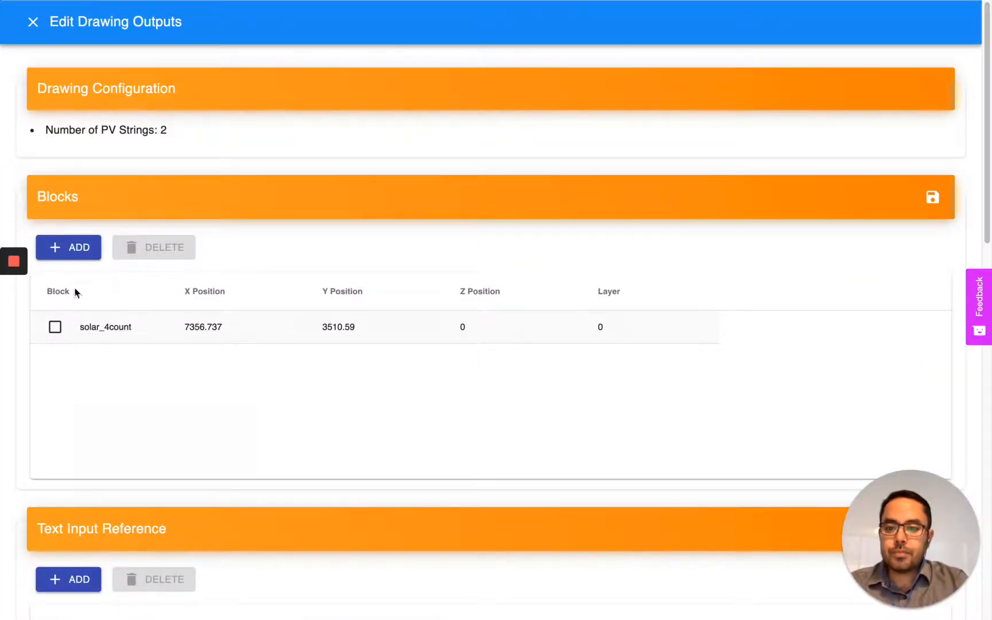
pyautogui.click(72, 250)
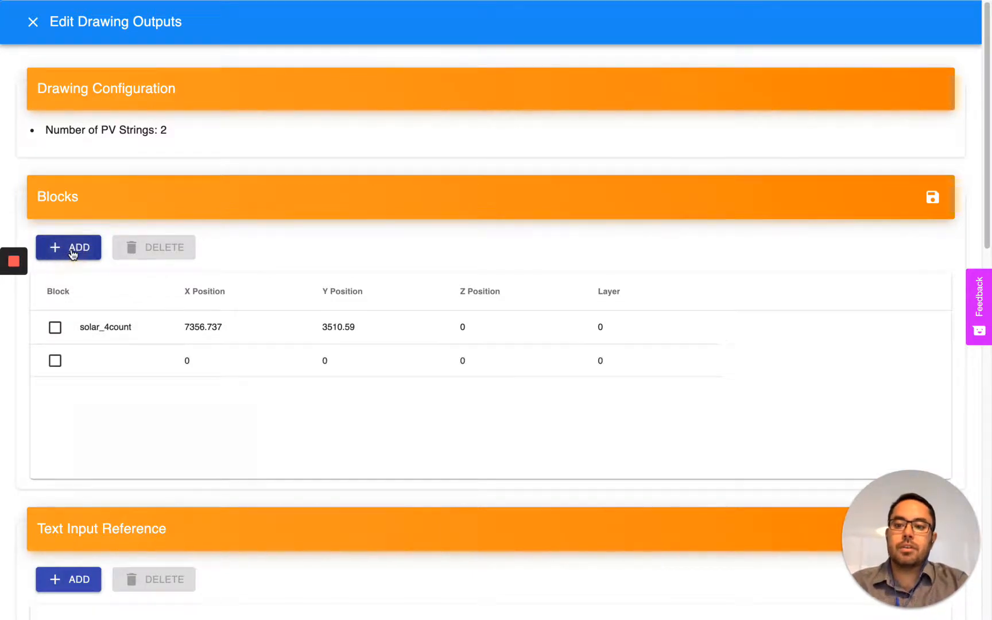
pyautogui.doubleClick(86, 361)
pyautogui.click(112, 366)
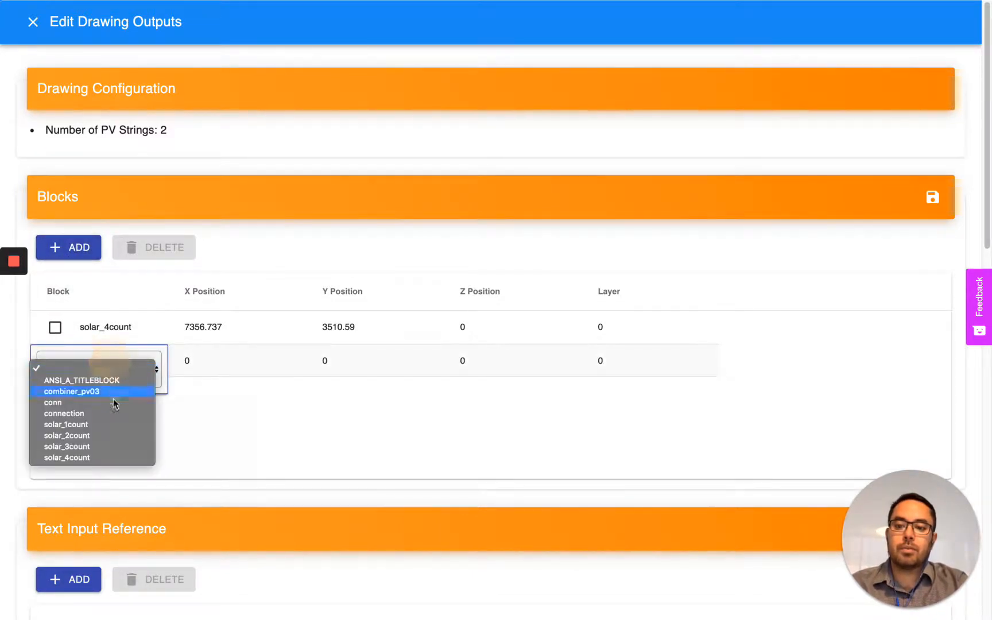
pyautogui.click(119, 458)
pyautogui.doubleClick(219, 365)
pyautogui.press('super+v')
pyautogui.press('Tab')
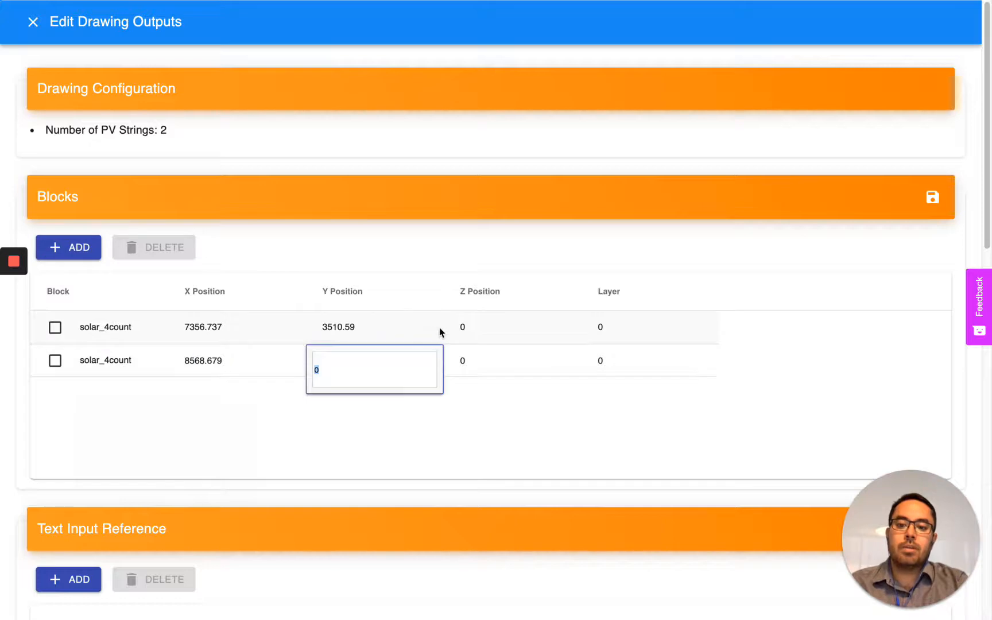
# - Copy the PV2+ block's Y position from DraftSight into DynamicBuild as the second block's Y Position, 3510.59, and save the drawing outputs
pyautogui.press('super+Tab')
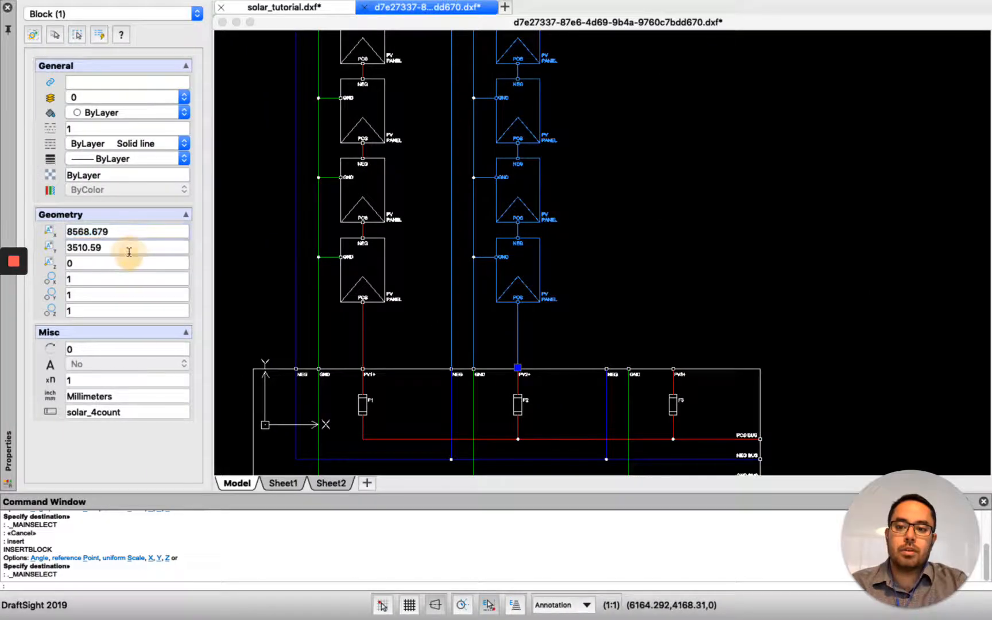
pyautogui.doubleClick(129, 253)
pyautogui.press('super+c')
pyautogui.hotkey('ctrl', 'Right')
pyautogui.press('super+v')
pyautogui.press('Tab')
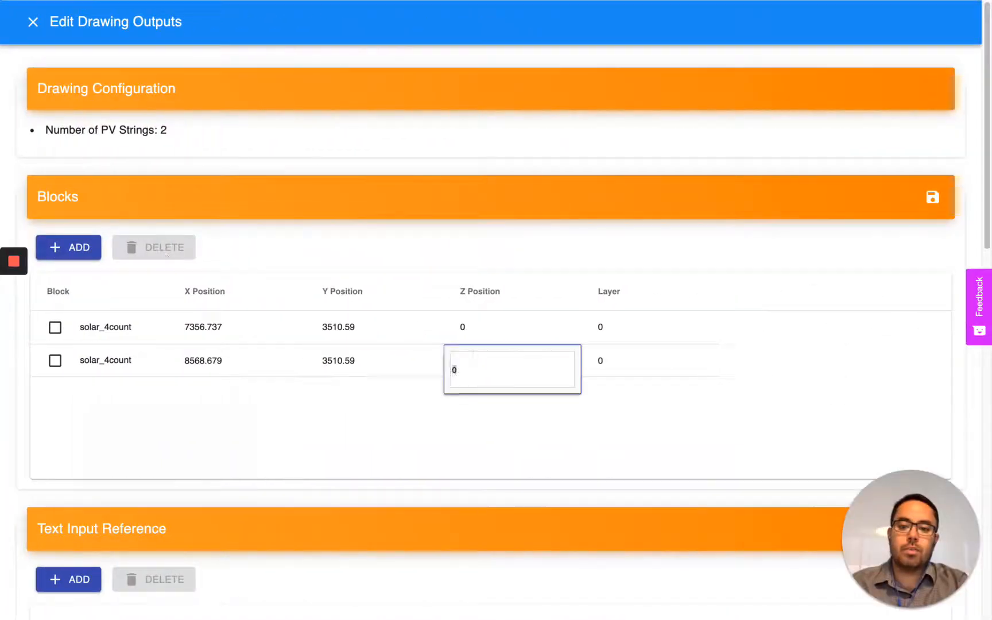
pyautogui.click(930, 200)
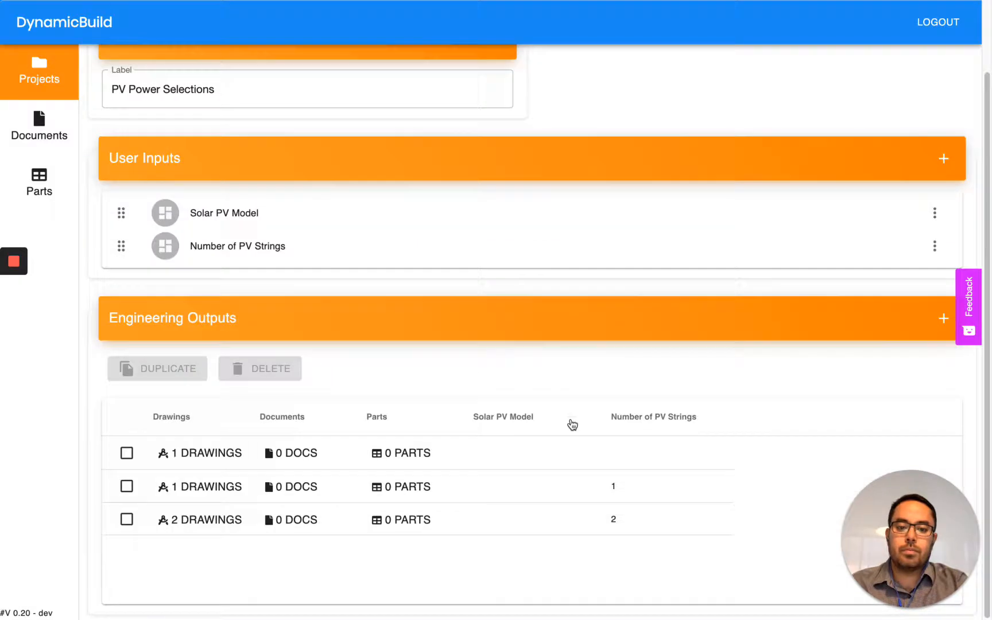
# - Duplicate the two-string output row, set the copy's Number of PV Strings to 3 and open its drawing outputs
pyautogui.click(125, 519)
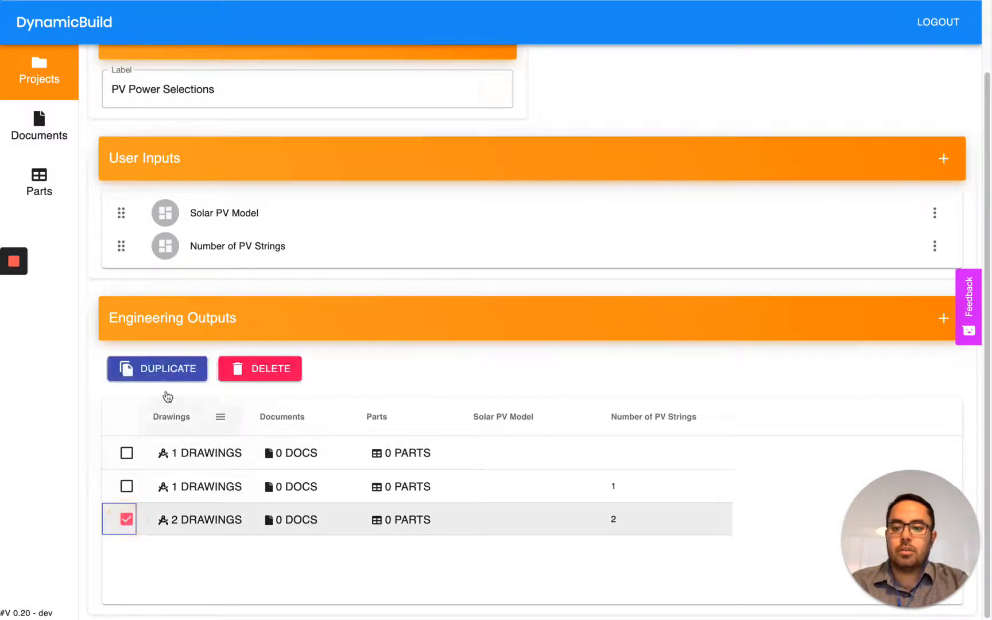
pyautogui.click(168, 370)
pyautogui.click(638, 560)
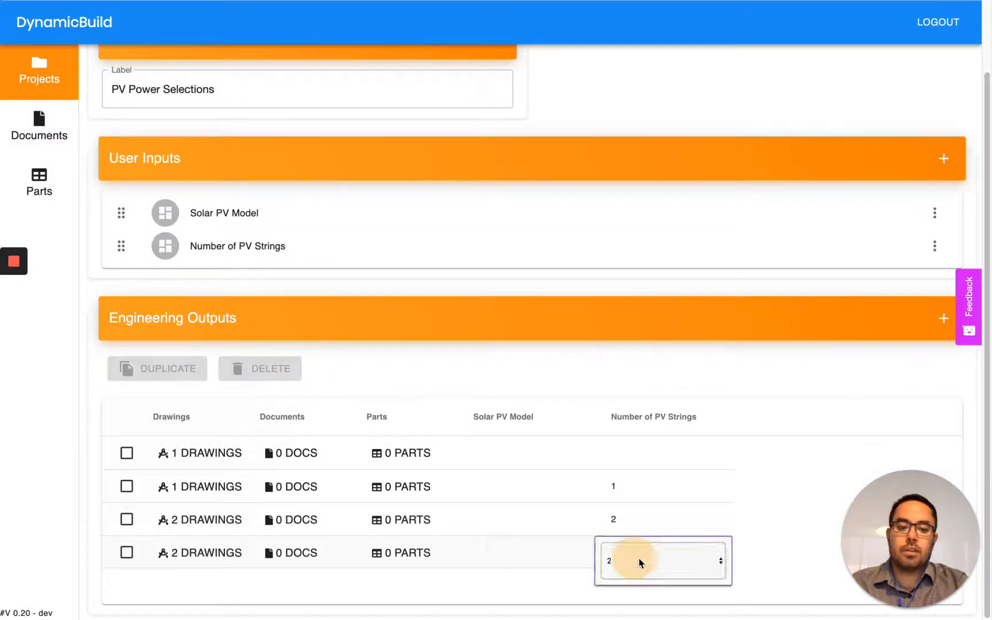
pyautogui.click(641, 573)
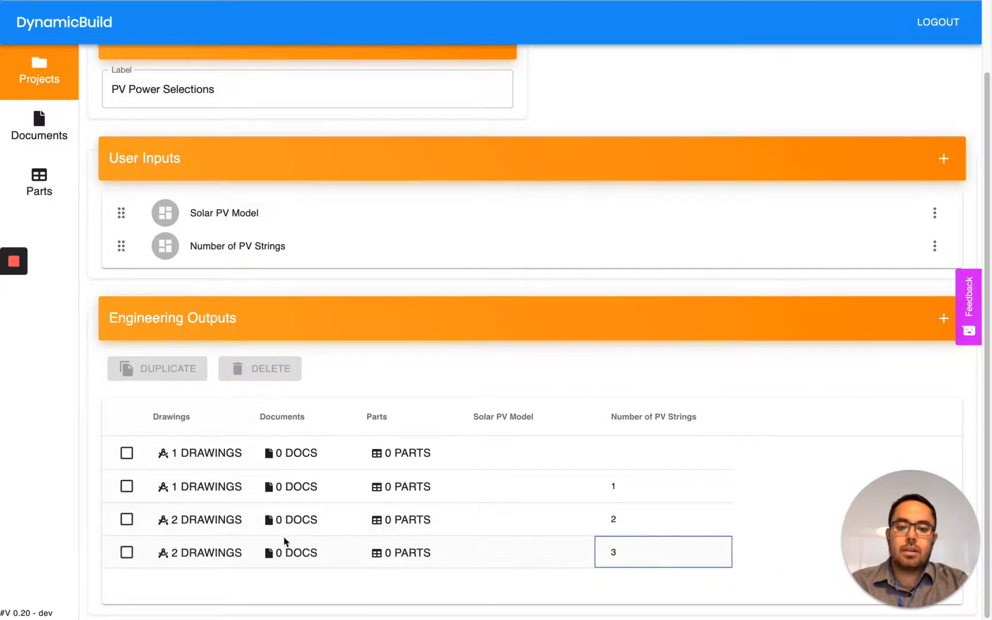
pyautogui.click(199, 545)
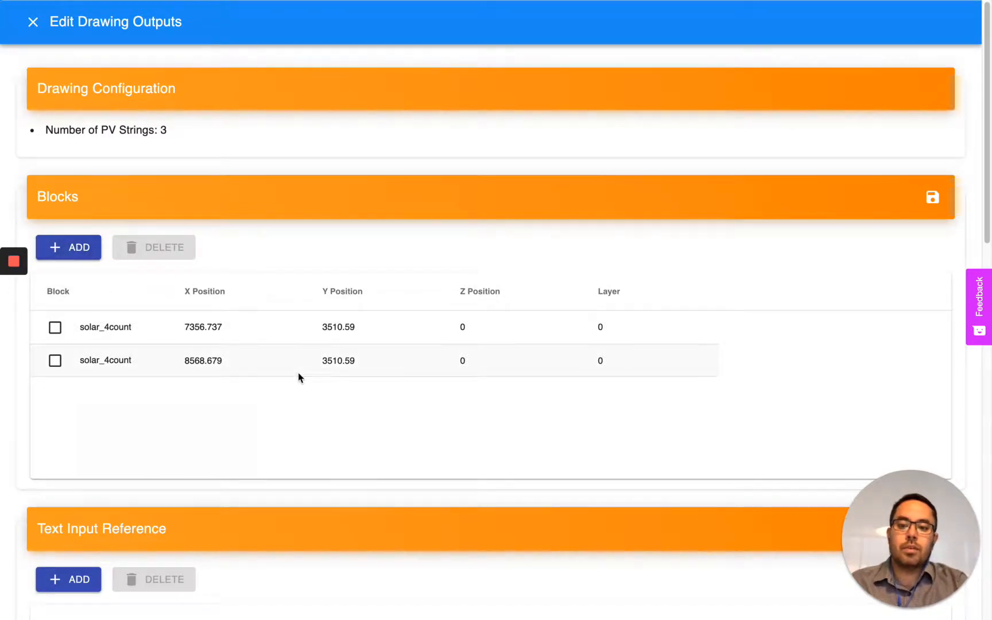
# - Switch to DraftSight and insert a third solar_4count block with its base point on the combiner's PV3+ terminal
pyautogui.hotkey('ctrl', 'Left')
pyautogui.press('Escape')
pyautogui.scroll(-3, 377, 372)
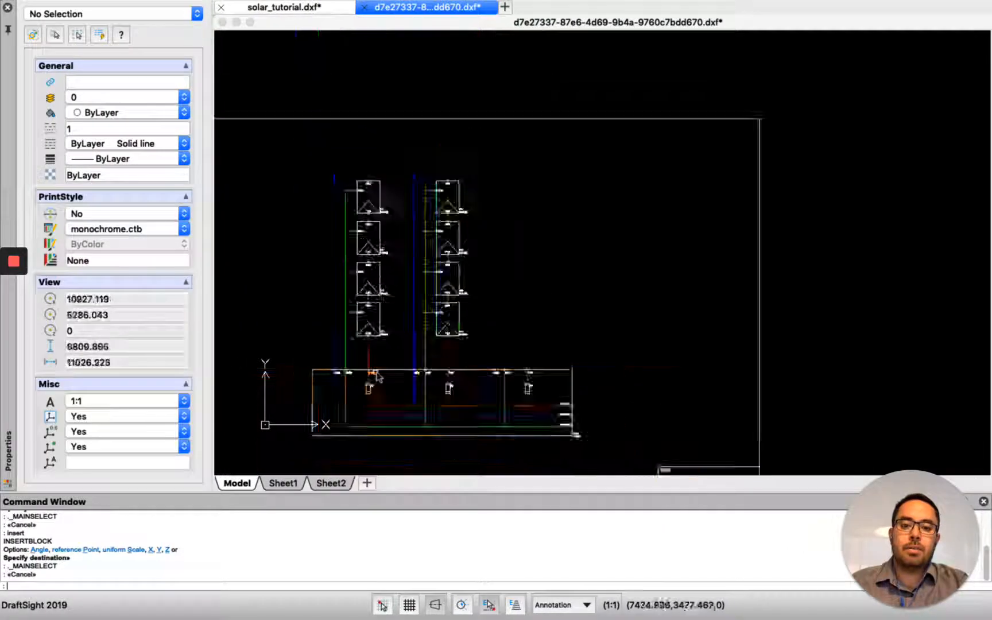
pyautogui.scroll(3, 456, 376)
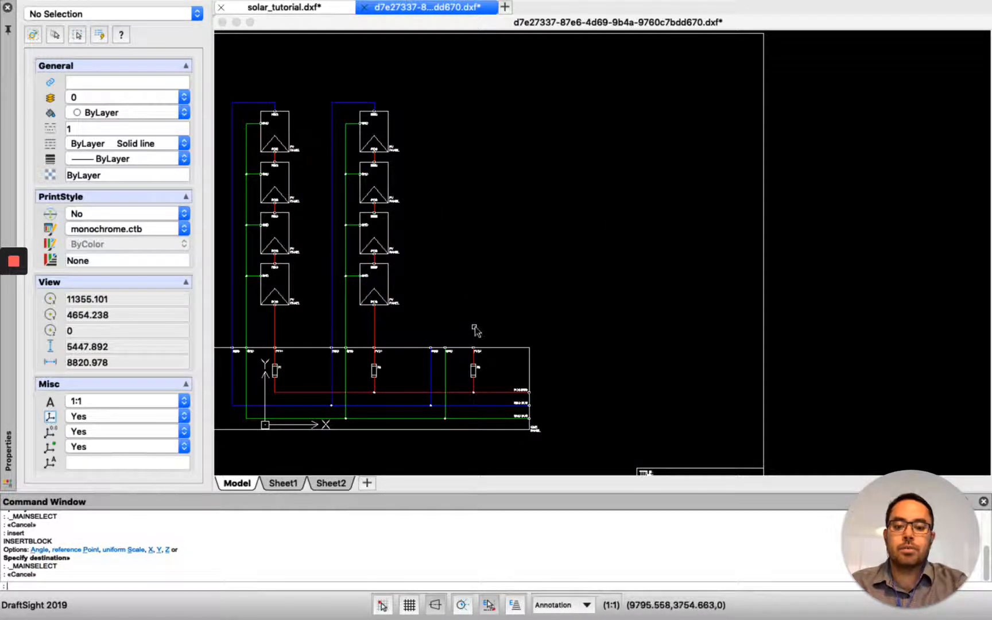
pyautogui.press('Return')
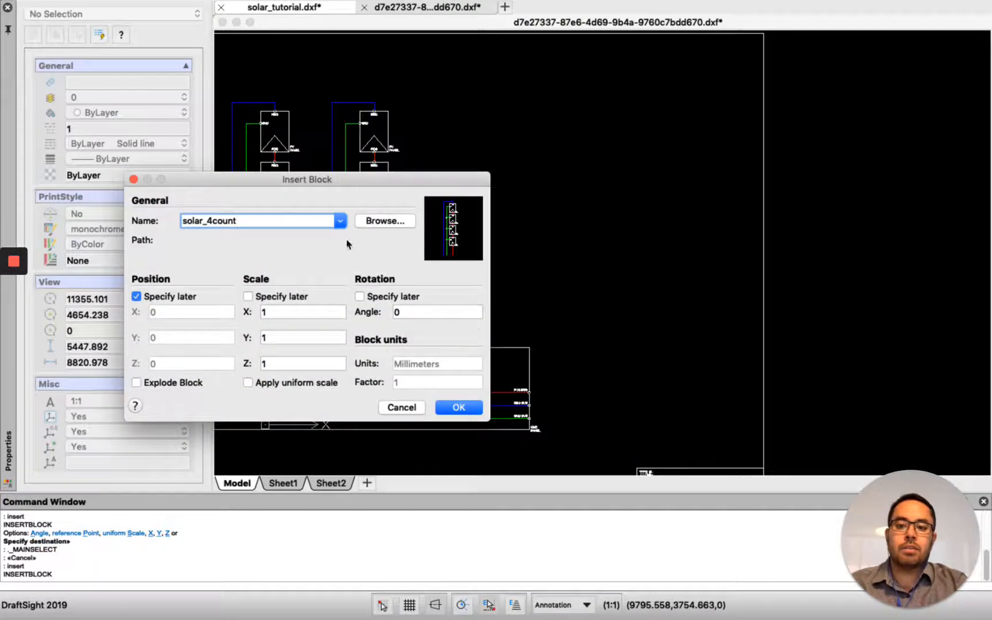
pyautogui.click(459, 407)
pyautogui.scroll(6, 459, 402)
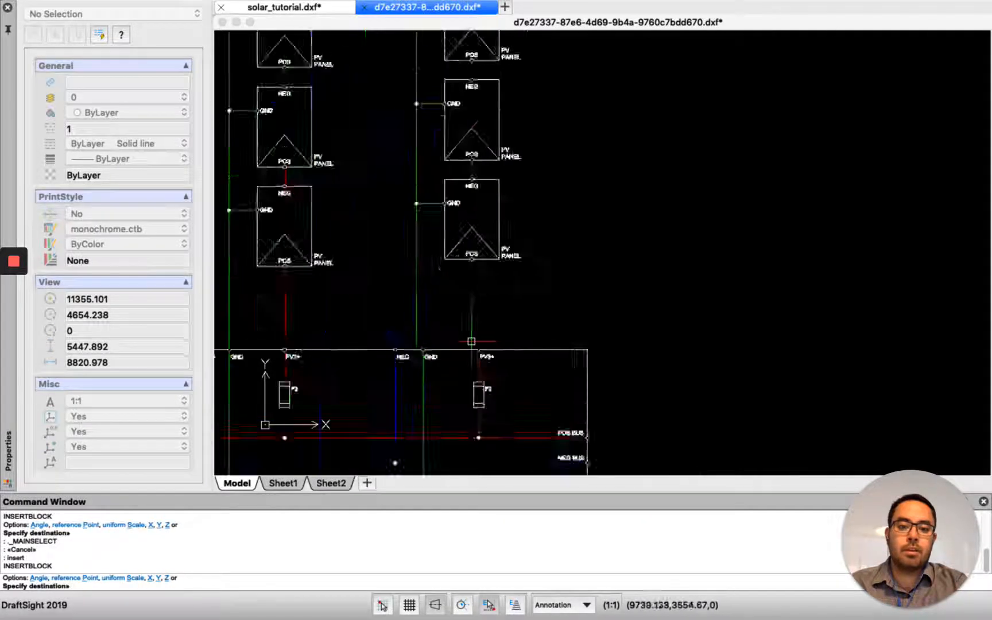
pyautogui.click(484, 356)
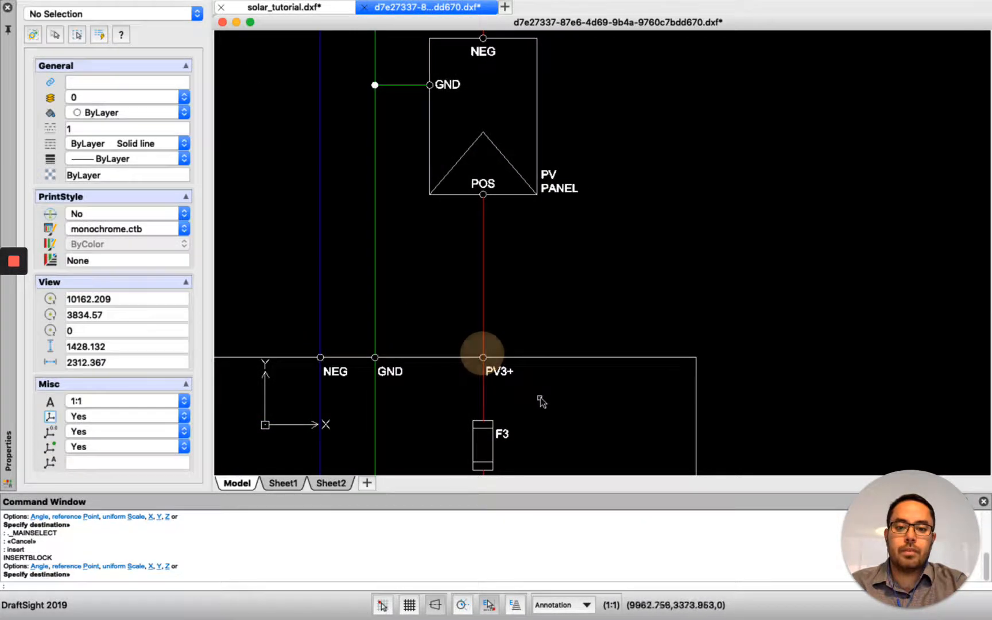
# - Select the solar_4count block connected to PV3+ and copy its X position value
pyautogui.scroll(-5, 505, 373)
pyautogui.scroll(-2, 612, 316)
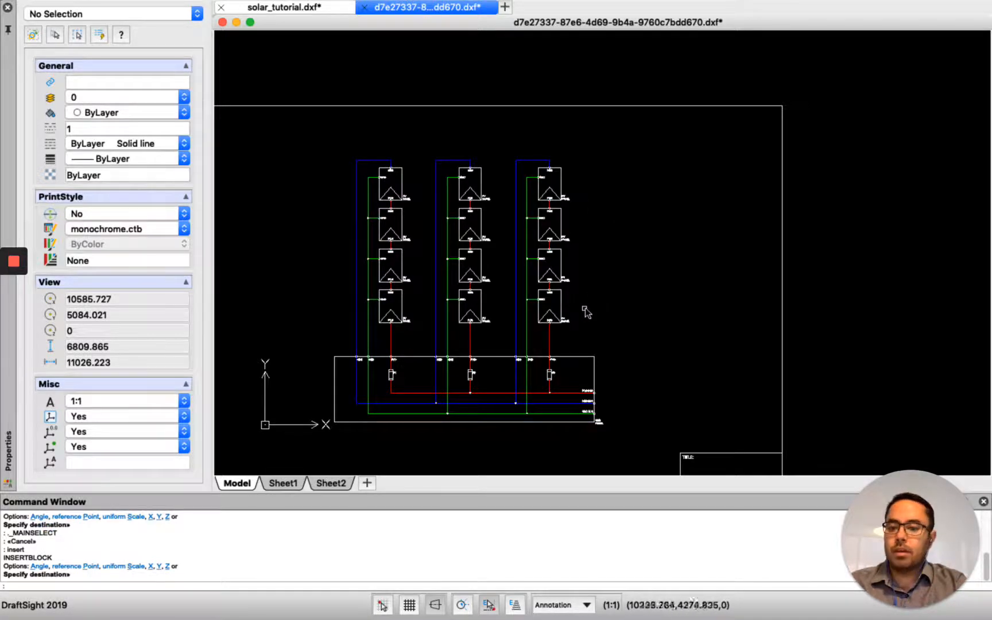
pyautogui.click(541, 314)
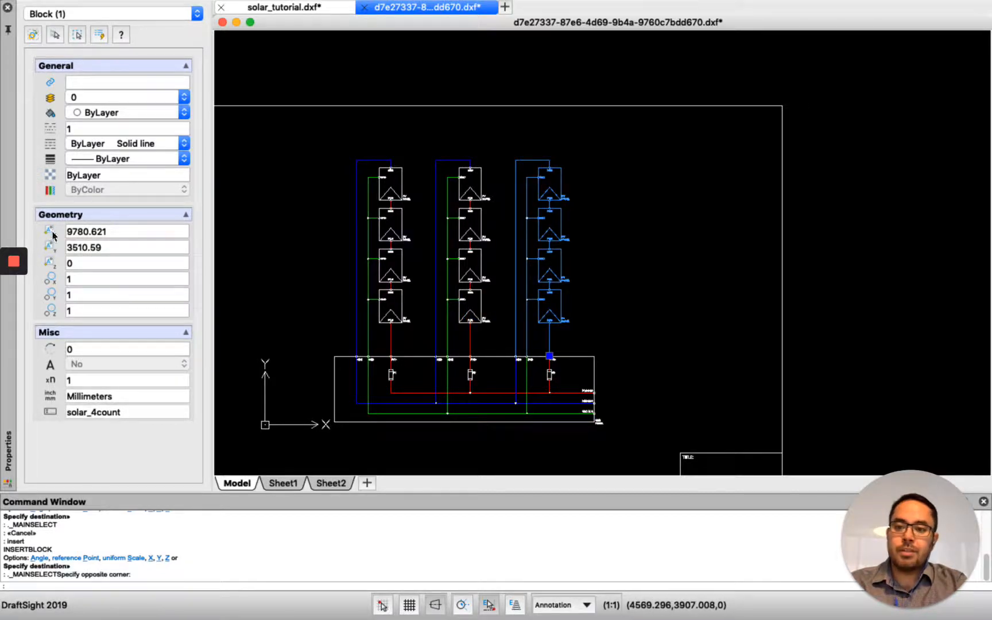
pyautogui.doubleClick(86, 232)
pyautogui.press('super+c')
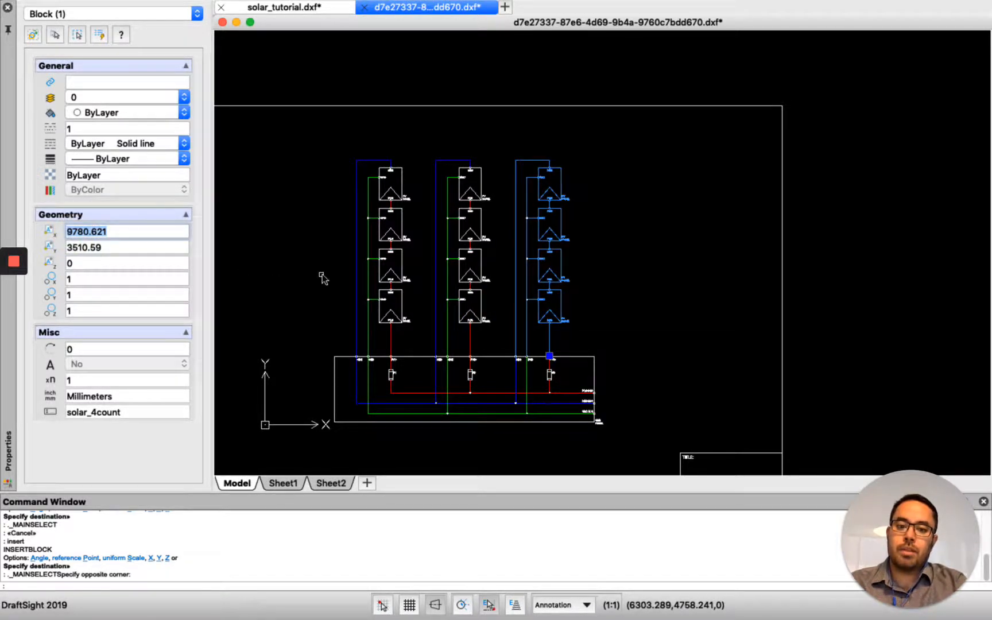
# - Switch to DynamicBuild, add a third solar_4count block to the three-string drawing outputs and paste 9780.621 as its X Position
pyautogui.hotkey('ctrl', 'Right')
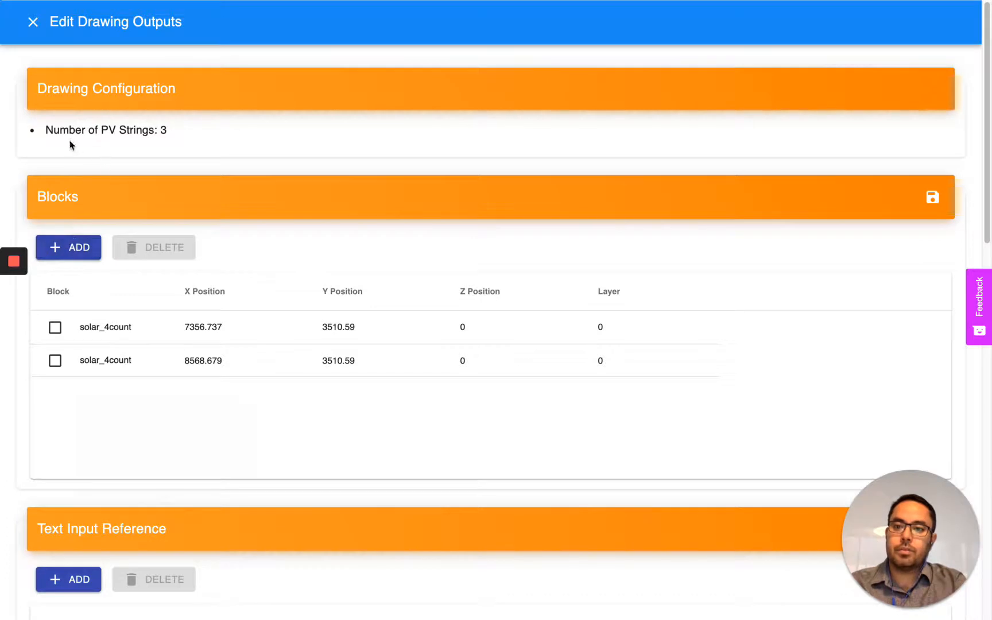
pyautogui.click(78, 247)
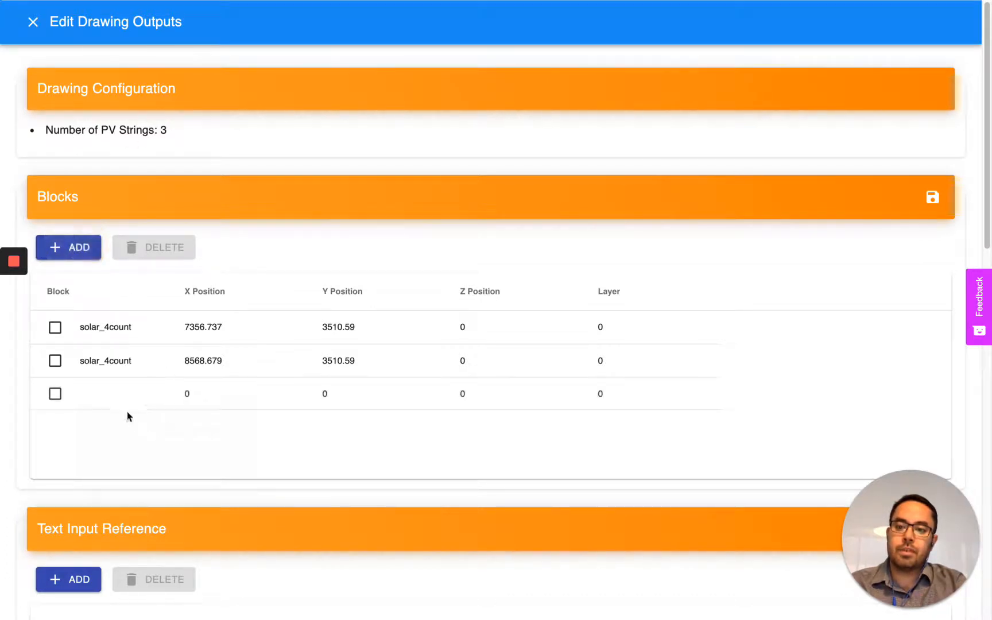
pyautogui.click(131, 403)
pyautogui.click(133, 404)
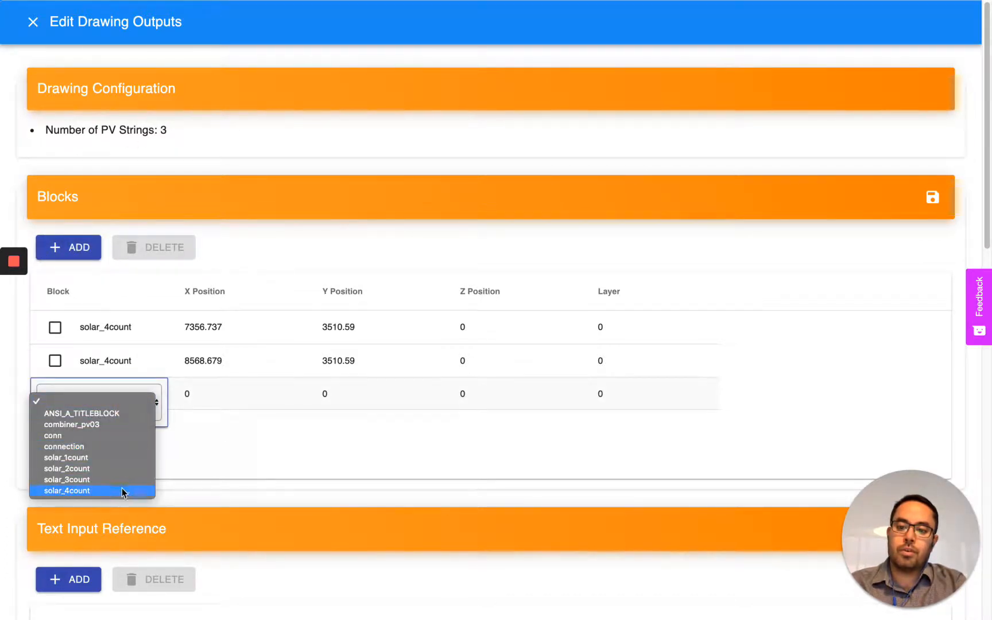
pyautogui.click(122, 489)
pyautogui.doubleClick(194, 397)
pyautogui.press('super+v')
pyautogui.press('Tab')
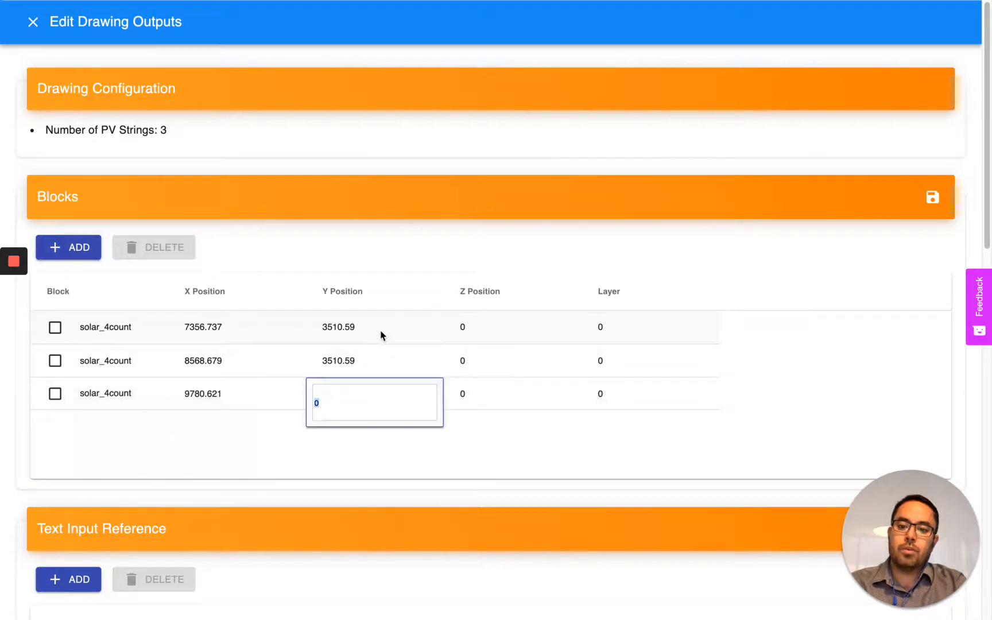
# - Copy the PV3+ block's Y position from DraftSight into DynamicBuild as the third block's Y Position, 3510.59, and save the drawing outputs
pyautogui.press('super+Tab')
pyautogui.doubleClick(142, 248)
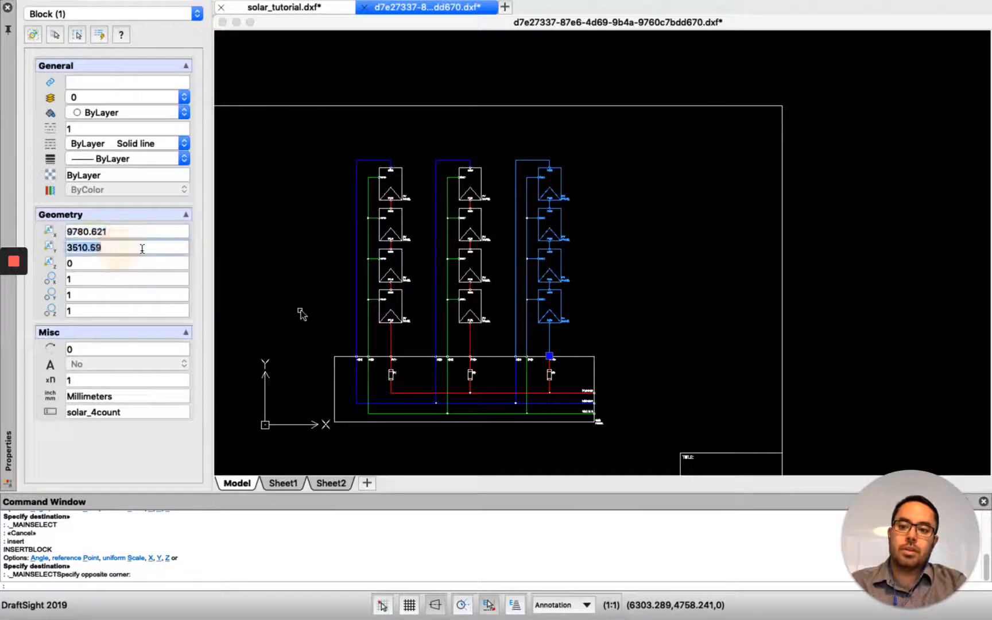
pyautogui.press('super+c')
pyautogui.press('super+Tab')
pyautogui.press('super+v')
pyautogui.press('Tab')
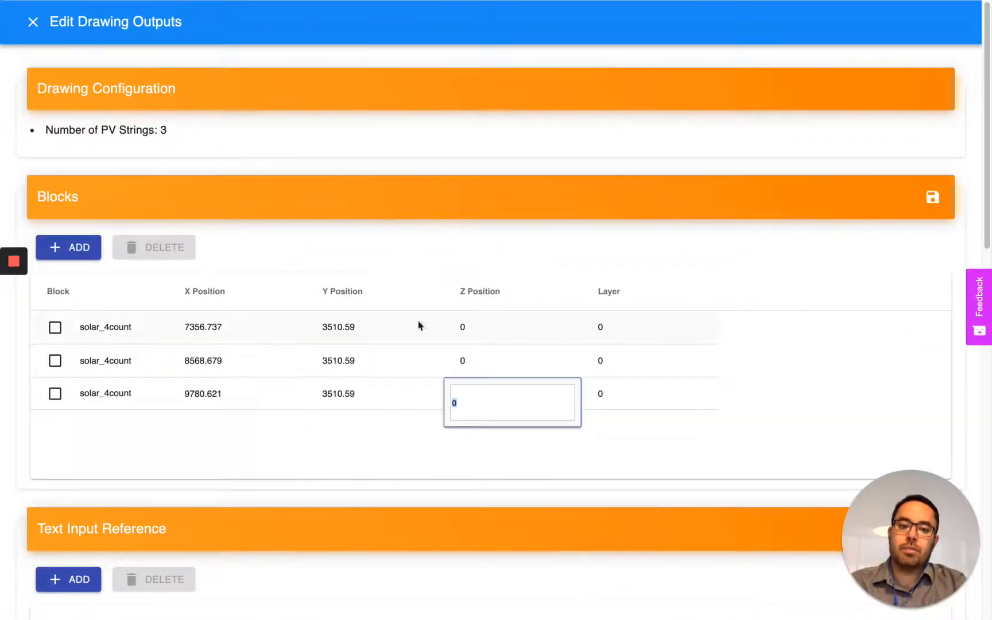
pyautogui.click(931, 198)
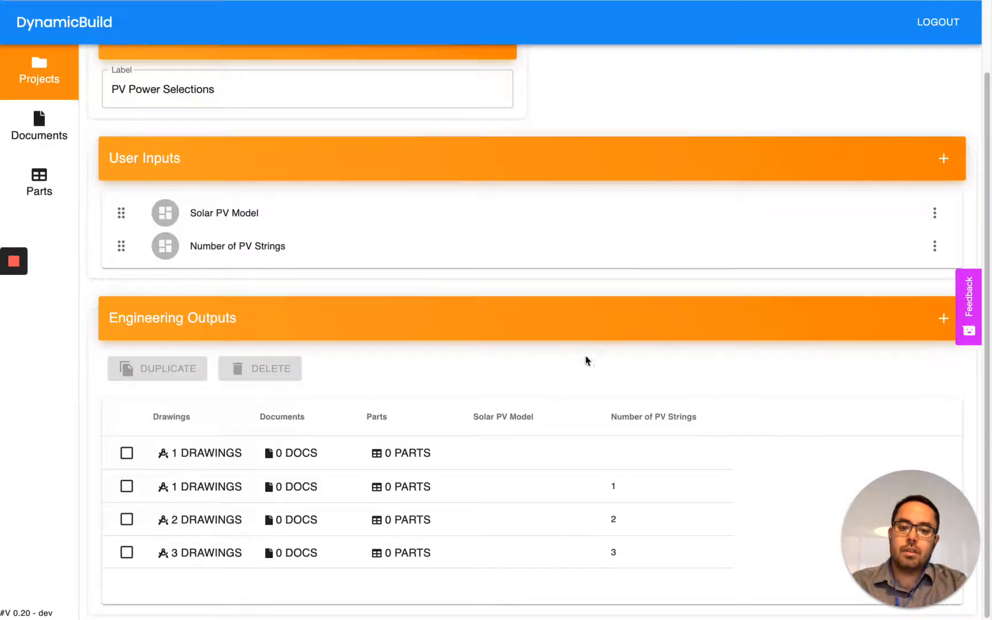
# - Open the Solar PV Combiner Tutorial project from the project list and view the available Solar PV Model options
pyautogui.scroll(3, 444, 353)
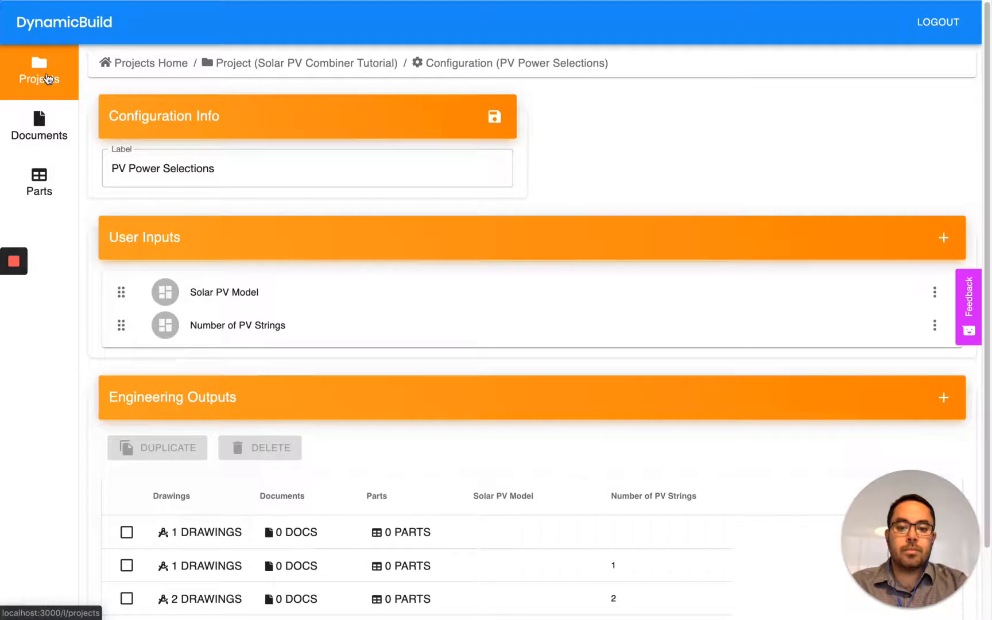
pyautogui.click(49, 79)
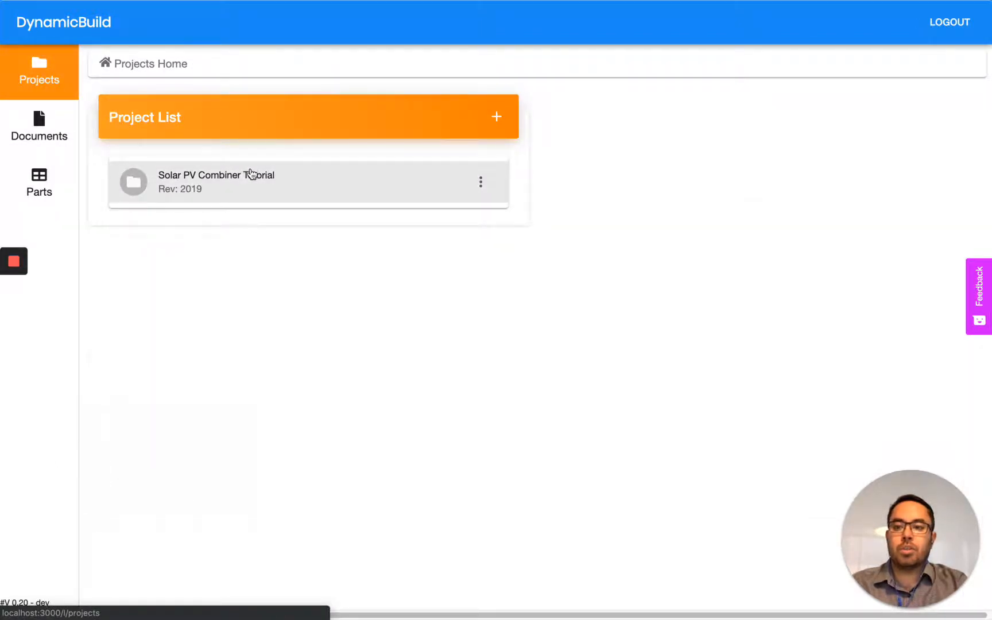
pyautogui.click(262, 183)
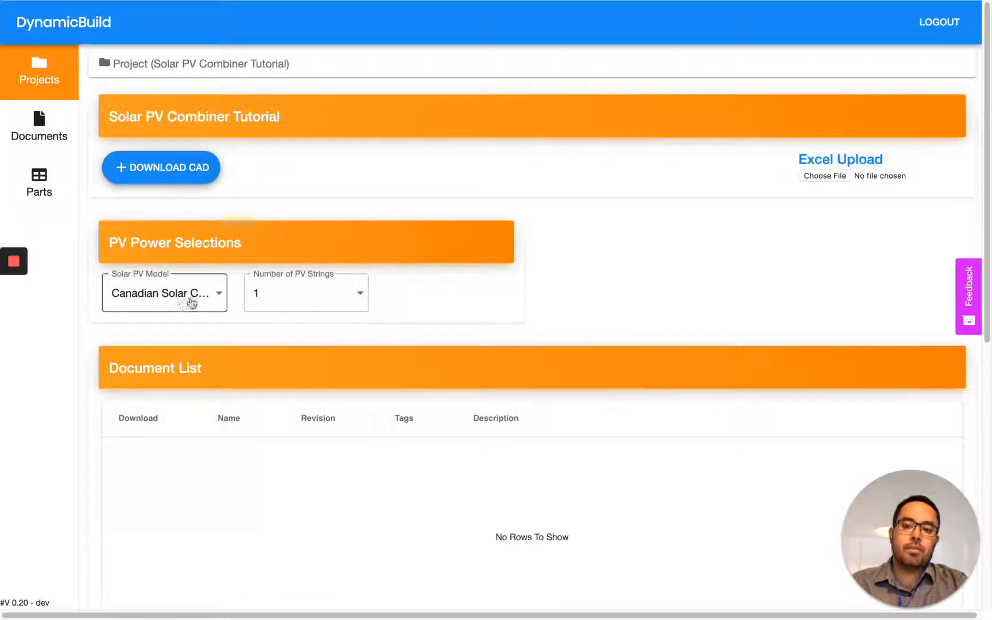
pyautogui.click(172, 298)
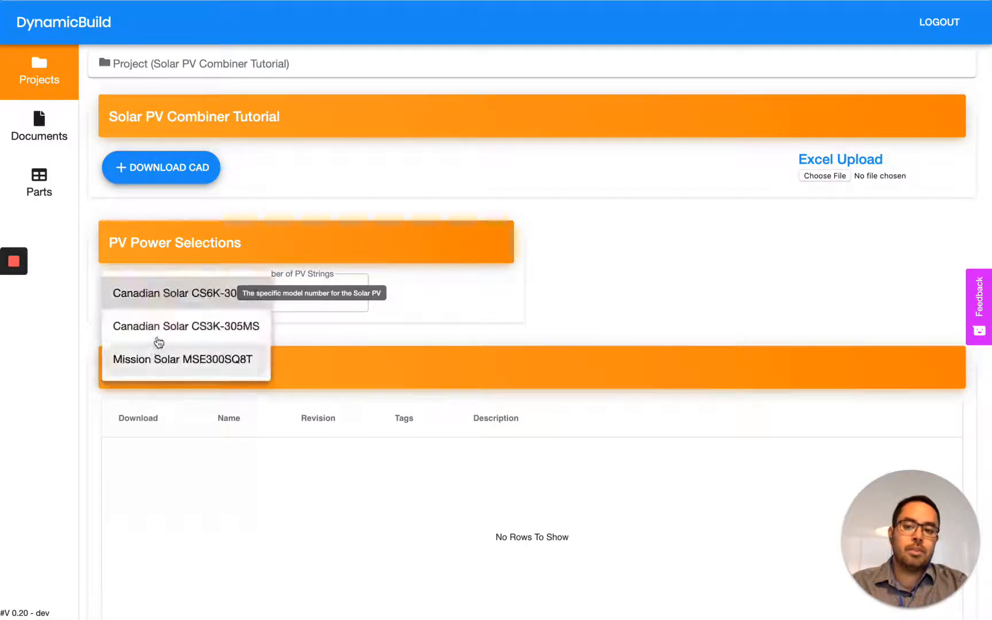
pyautogui.click(347, 350)
# - Download the CAD drawing for 1 PV string, open the DXF in DraftSight and check the PV1+ connection
pyautogui.click(204, 178)
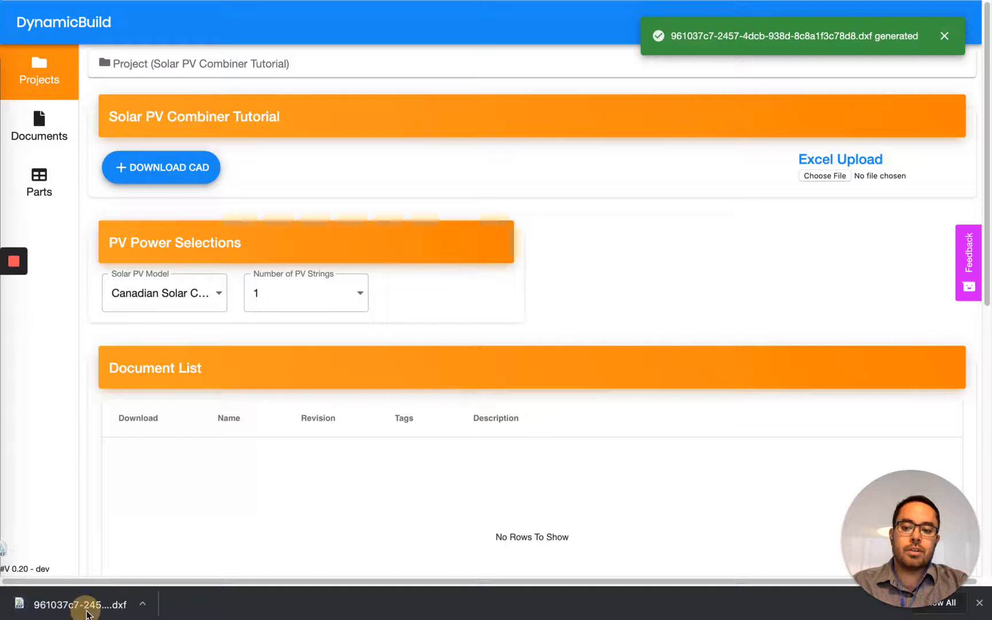
pyautogui.click(86, 608)
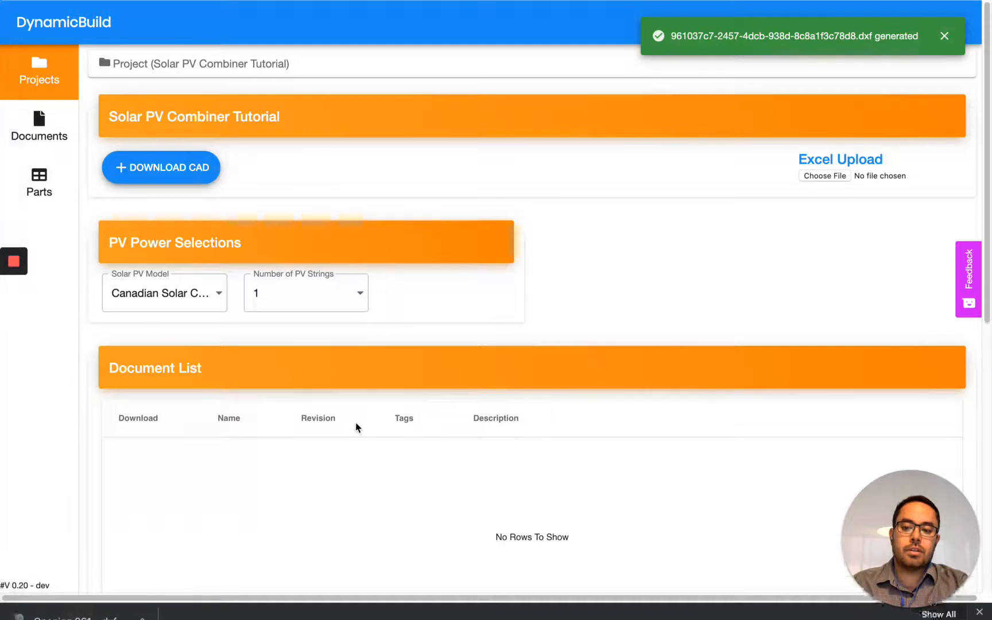
pyautogui.scroll(3, 489, 239)
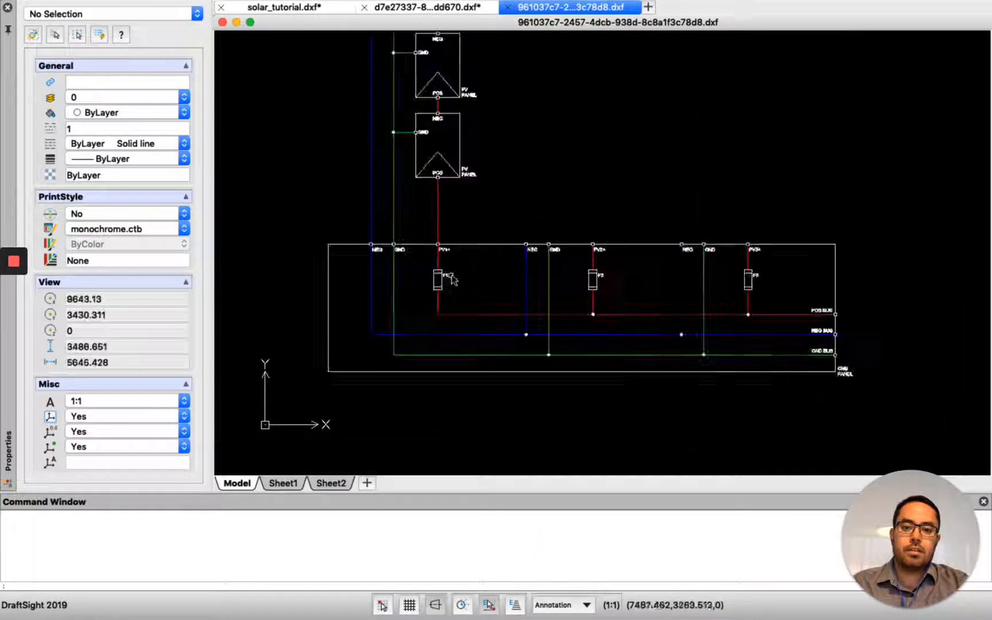
pyautogui.scroll(-3, 465, 224)
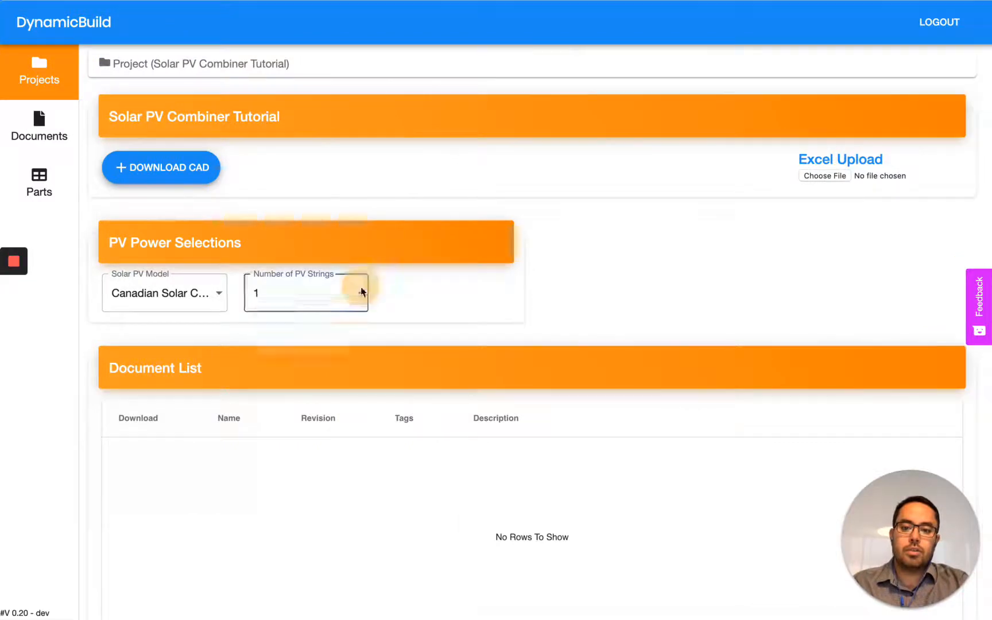
# - Switch to DynamicBuild, set Number of PV Strings to 2, download the CAD drawing and open it in DraftSight
pyautogui.click(361, 290)
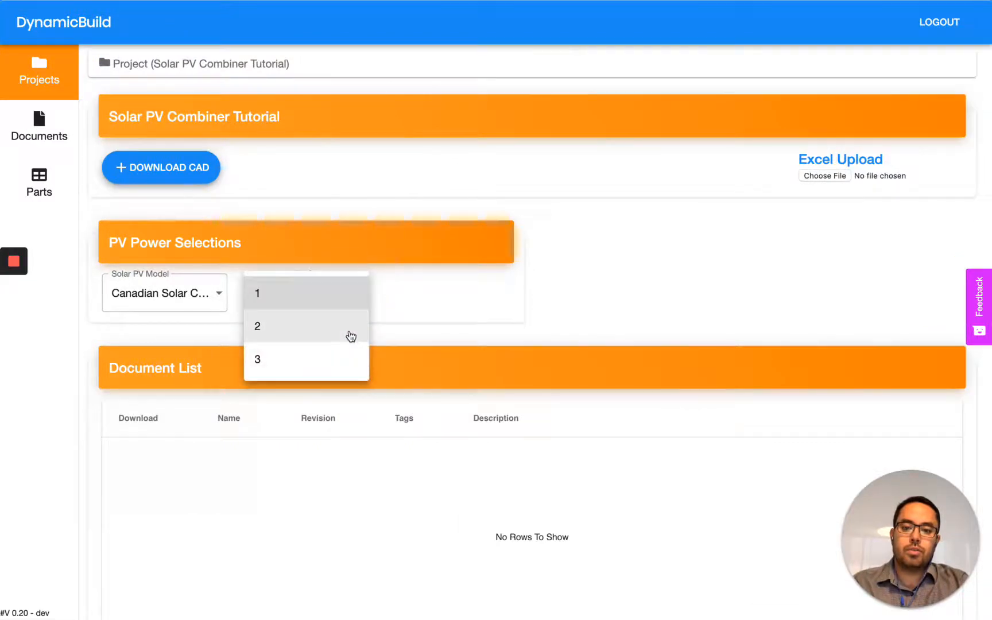
pyautogui.click(351, 326)
pyautogui.click(203, 176)
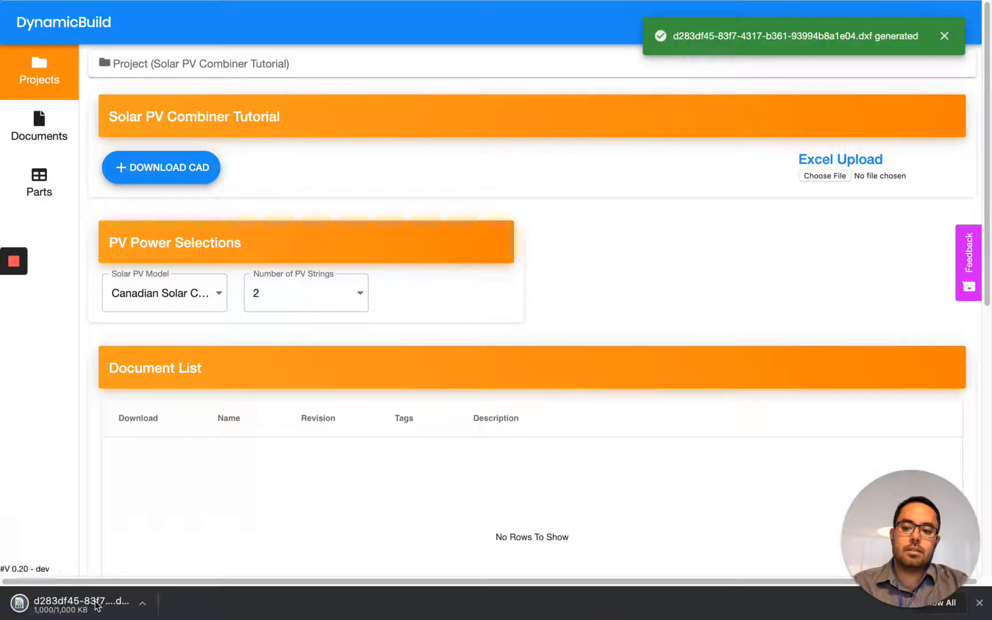
pyautogui.click(95, 602)
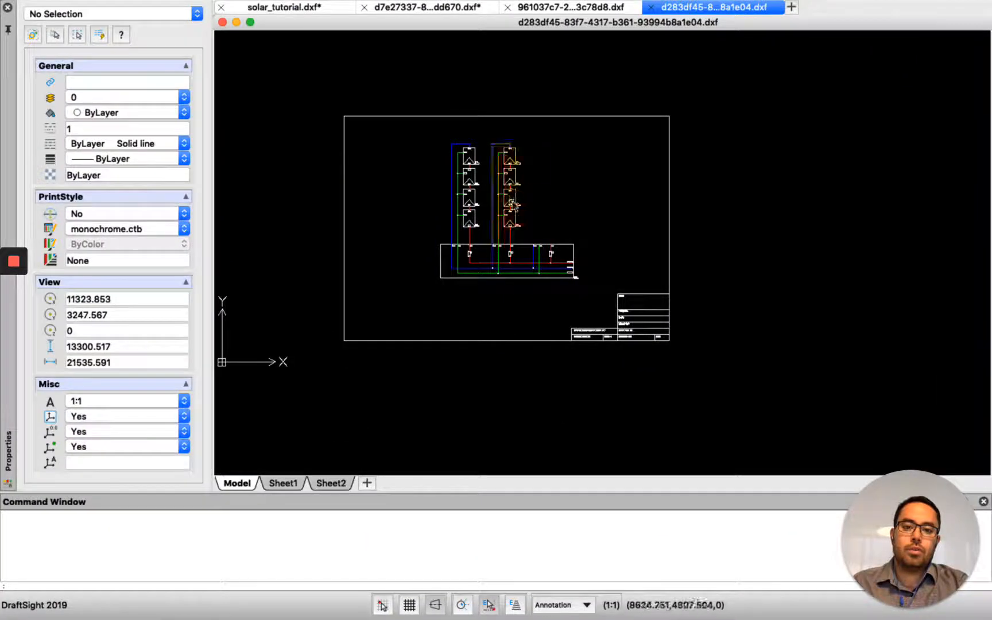
pyautogui.scroll(-15, 574, 202)
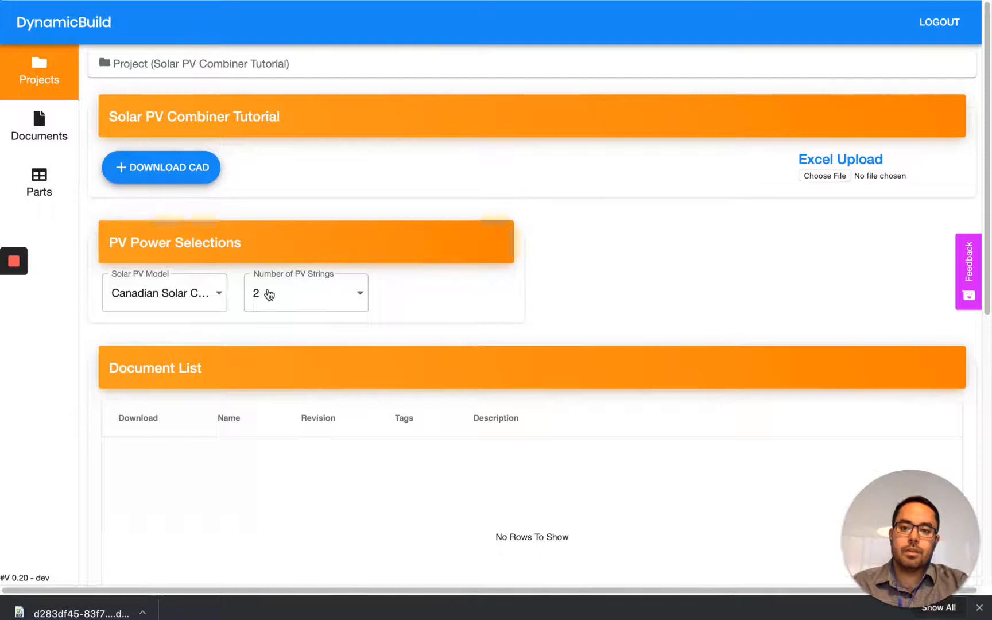
# - Back in DynamicBuild, set Number of PV Strings to 3, download the CAD drawing and open it in DraftSight
pyautogui.click(267, 294)
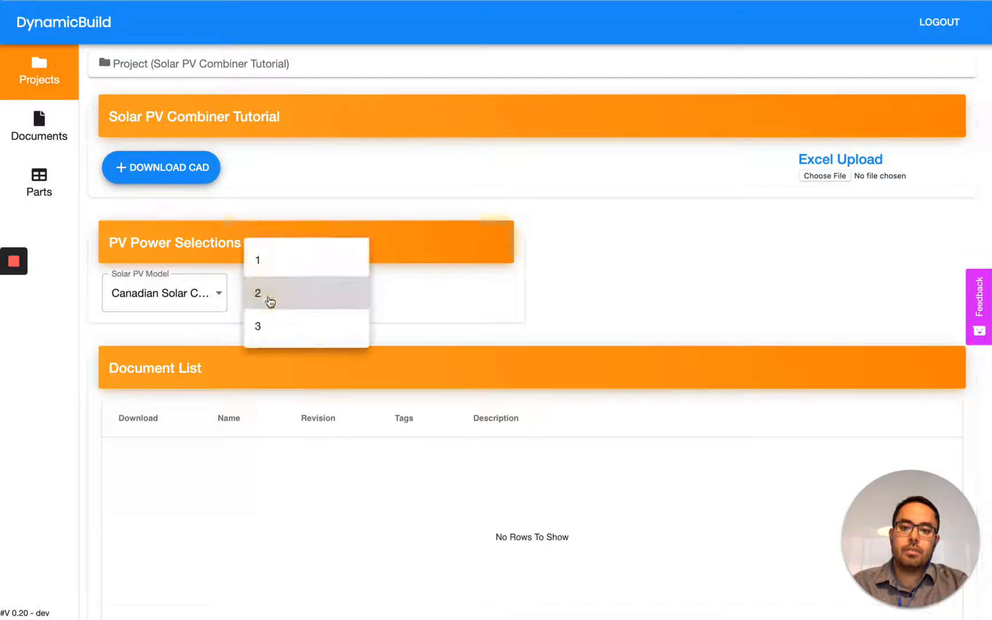
pyautogui.click(276, 327)
pyautogui.click(208, 181)
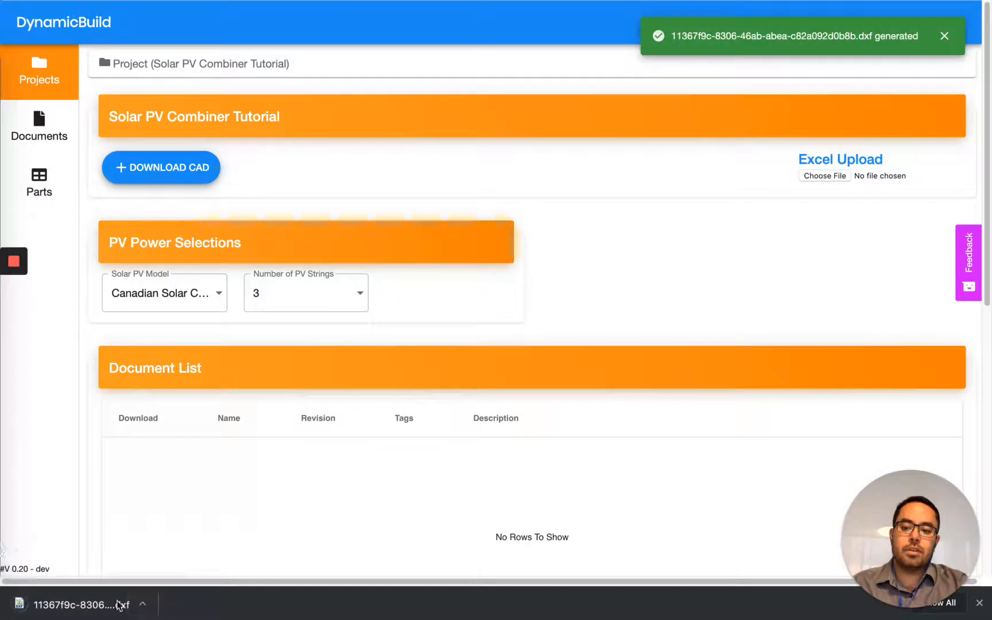
pyautogui.click(119, 604)
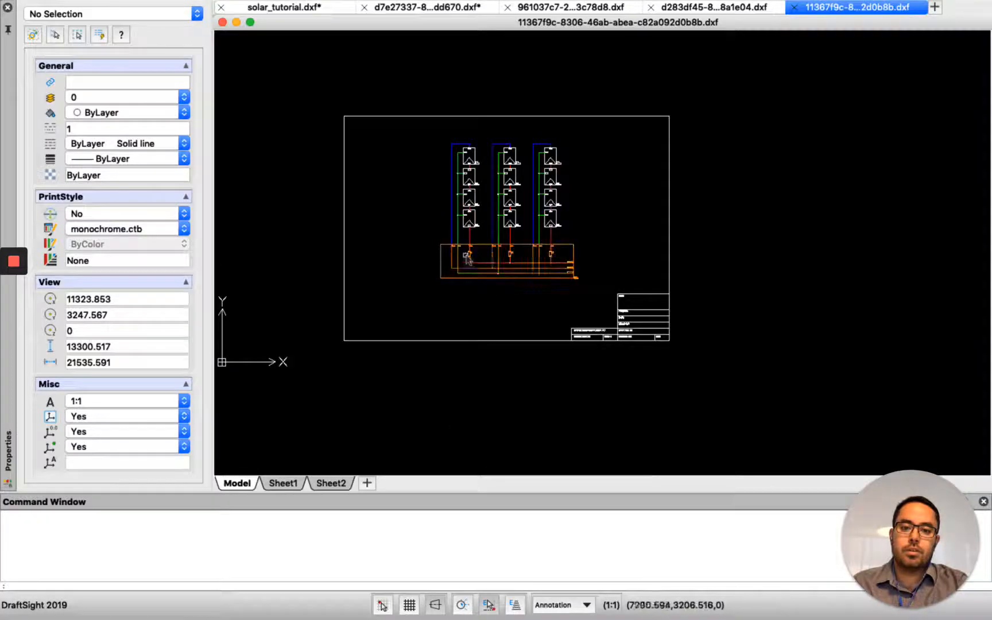
# - Examine how the three panel strings connect to the combiner's PV1+, PV2+ and PV3+ terminals in the generated drawing
pyautogui.scroll(5, 468, 259)
pyautogui.scroll(-2, 496, 270)
pyautogui.scroll(2, 423, 273)
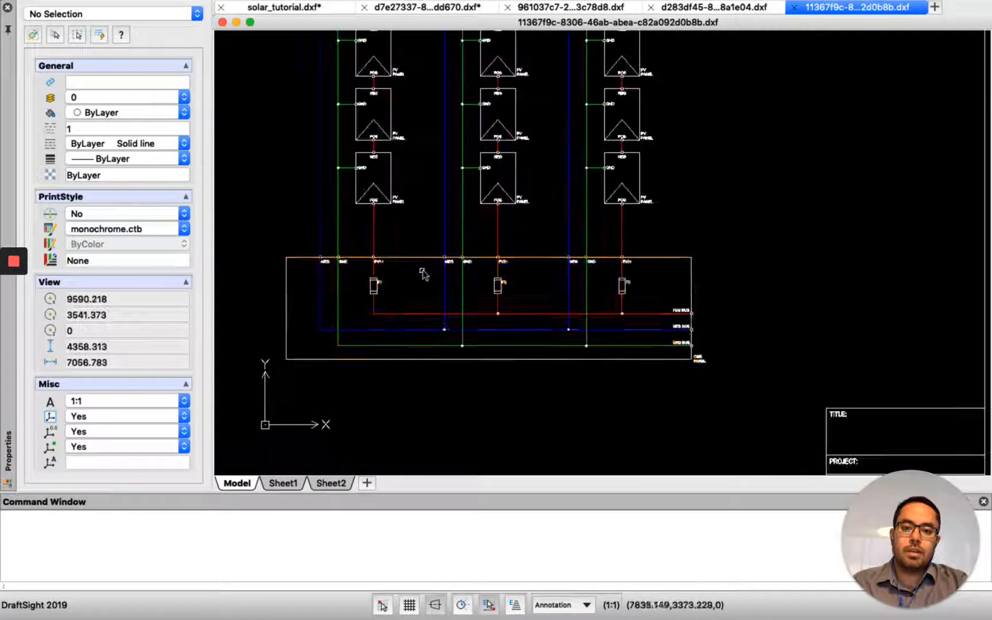
pyautogui.scroll(5, 423, 273)
pyautogui.scroll(-2, 343, 252)
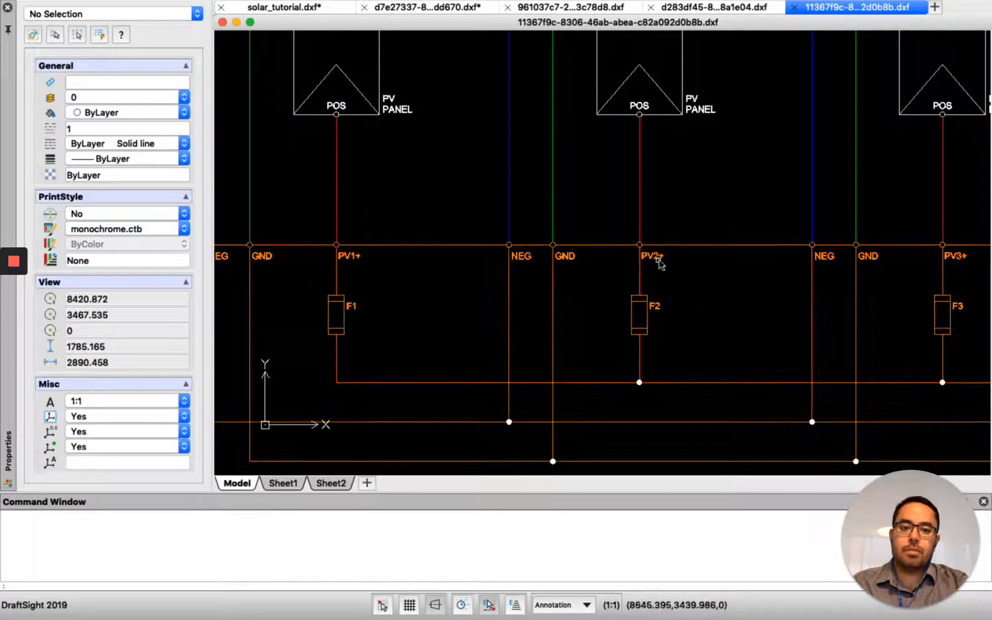
pyautogui.scroll(-5, 654, 270)
pyautogui.scroll(6, 723, 282)
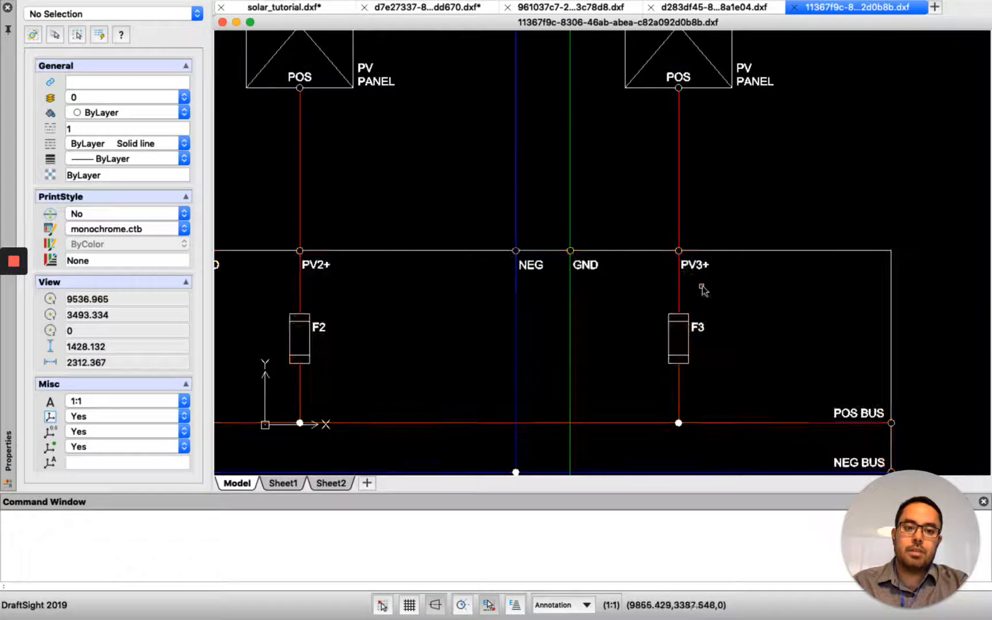
pyautogui.scroll(-6, 701, 286)
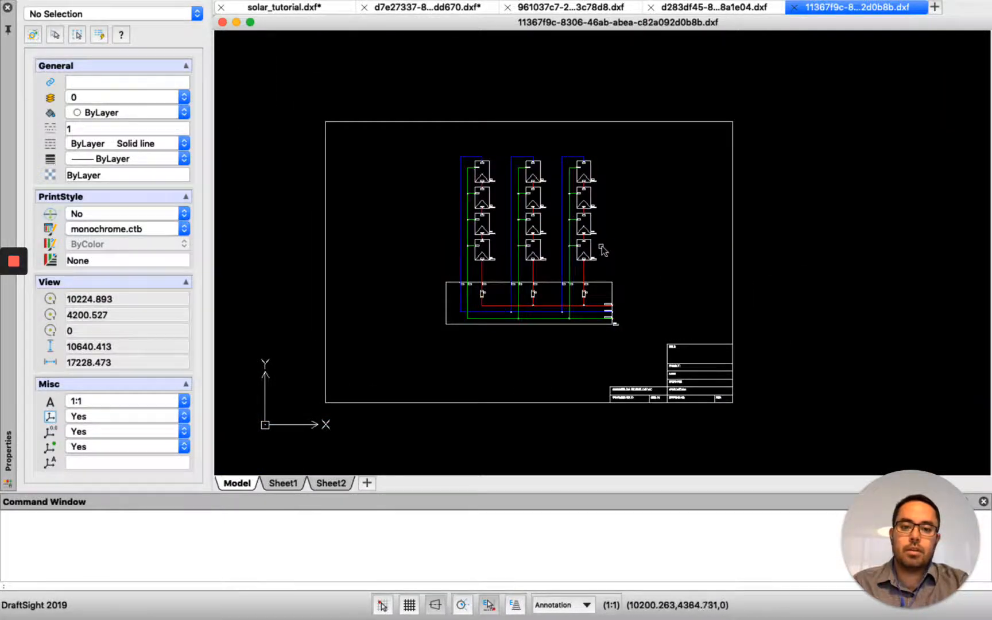